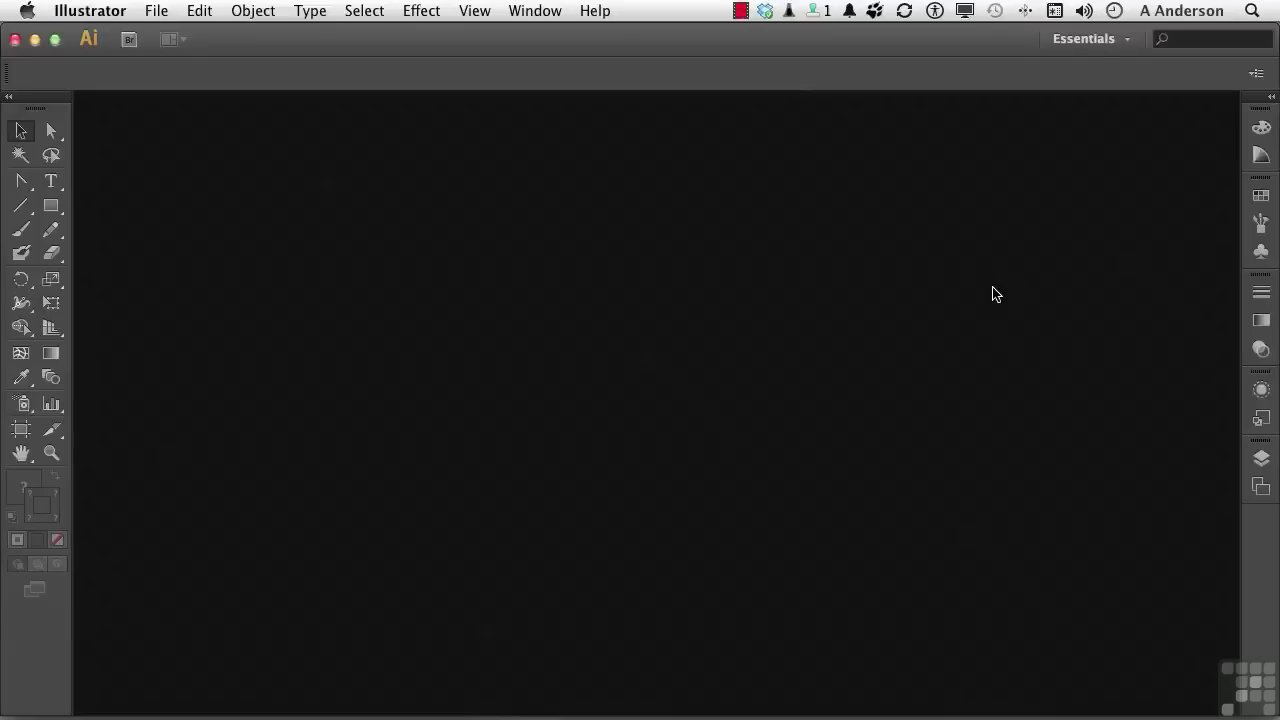
Create a new 960 x 560 px RGB document using the Web profile
{"action": "left_click", "coordinate": [154, 11]}
{"action": "left_click", "coordinate": [172, 36]}
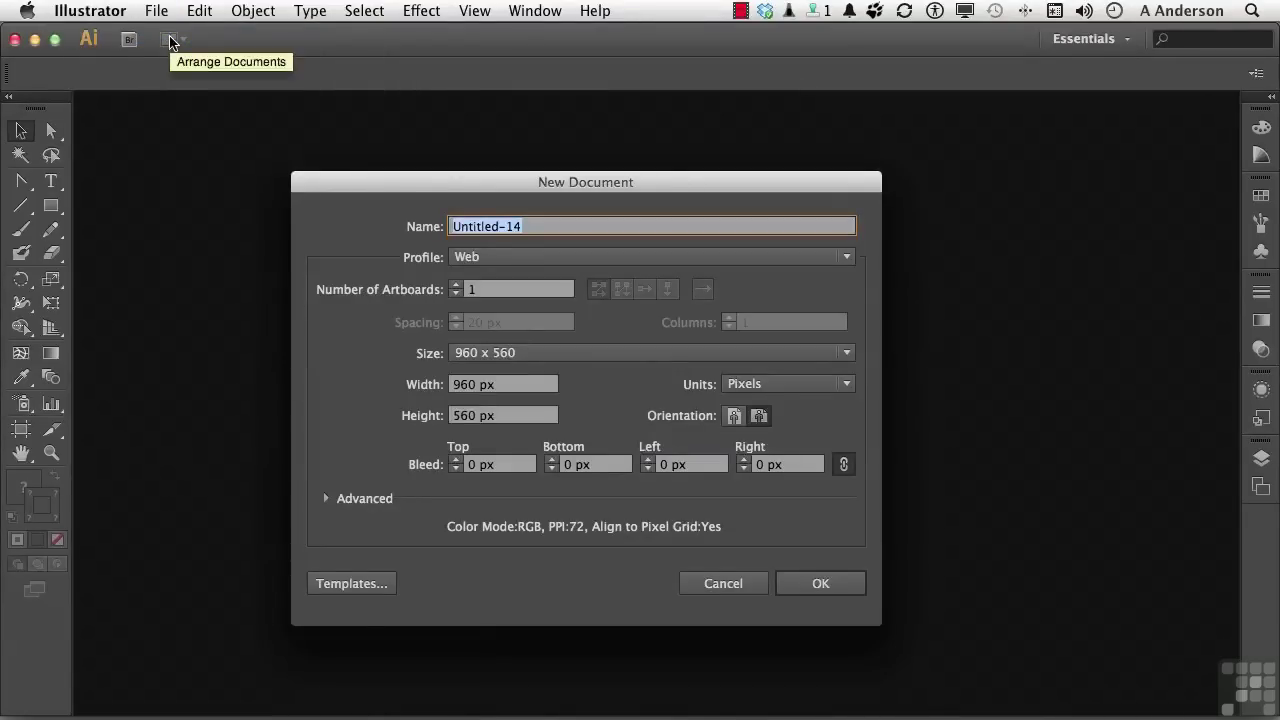
{"action": "key", "text": "Return"}
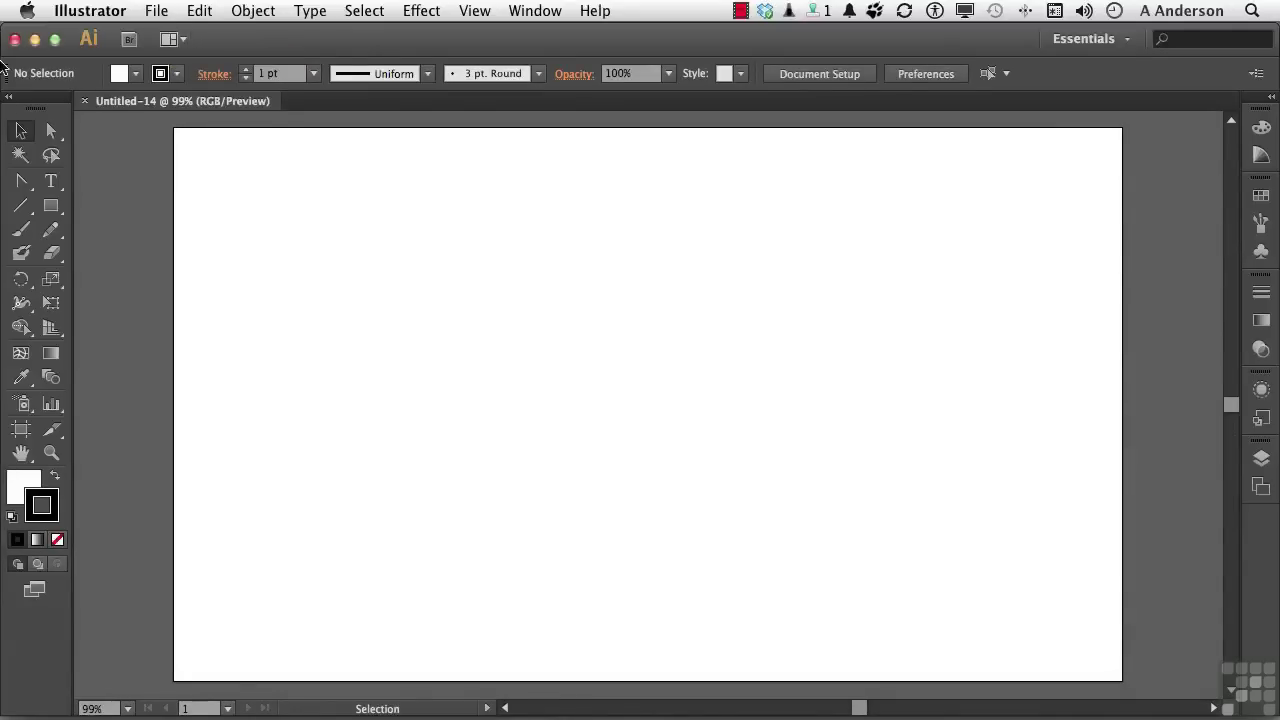
Draw a five-pointed star near the artboard's top left with the Star tool
{"action": "left_click", "coordinate": [50, 208]}
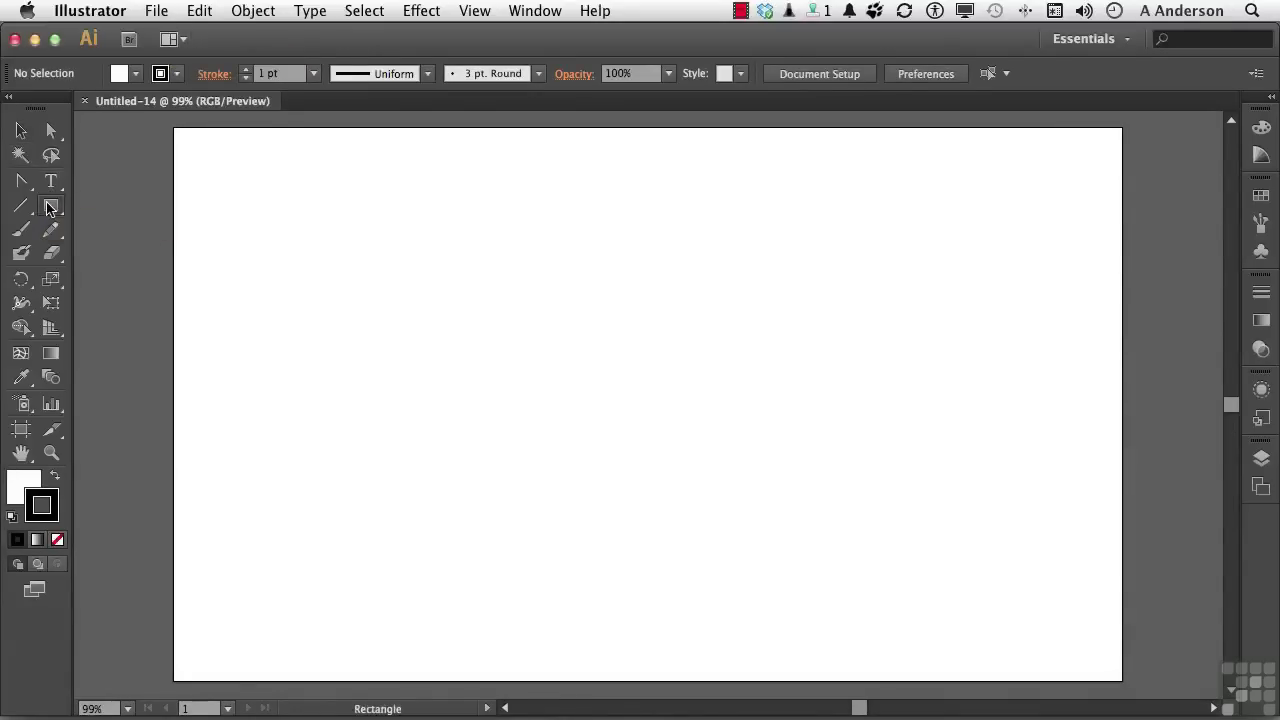
{"action": "left_click_drag", "start_coordinate": [50, 208], "coordinate": [156, 297]}
{"action": "left_click_drag", "start_coordinate": [381, 302], "coordinate": [450, 407]}
Draw a roughly 195 x 192 px square below the star, then select the star
{"action": "left_click_drag", "start_coordinate": [55, 213], "coordinate": [100, 206]}
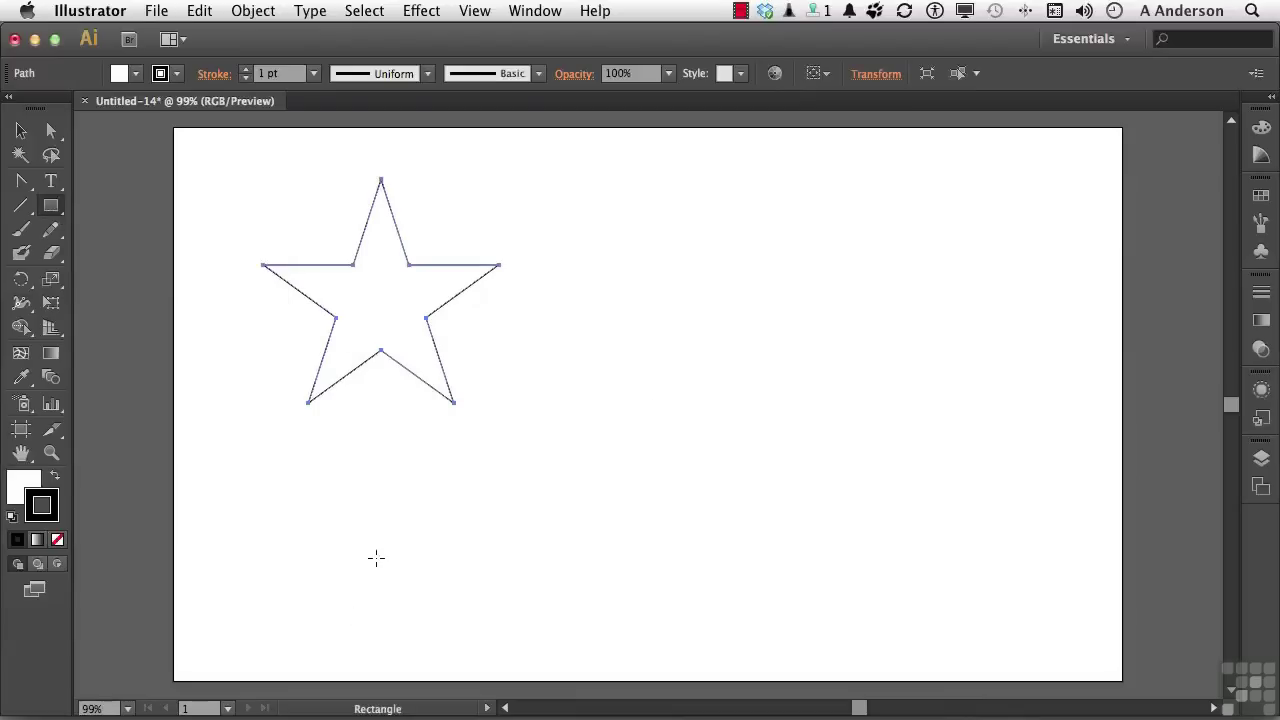
{"action": "left_click_drag", "start_coordinate": [371, 542], "coordinate": [467, 637]}
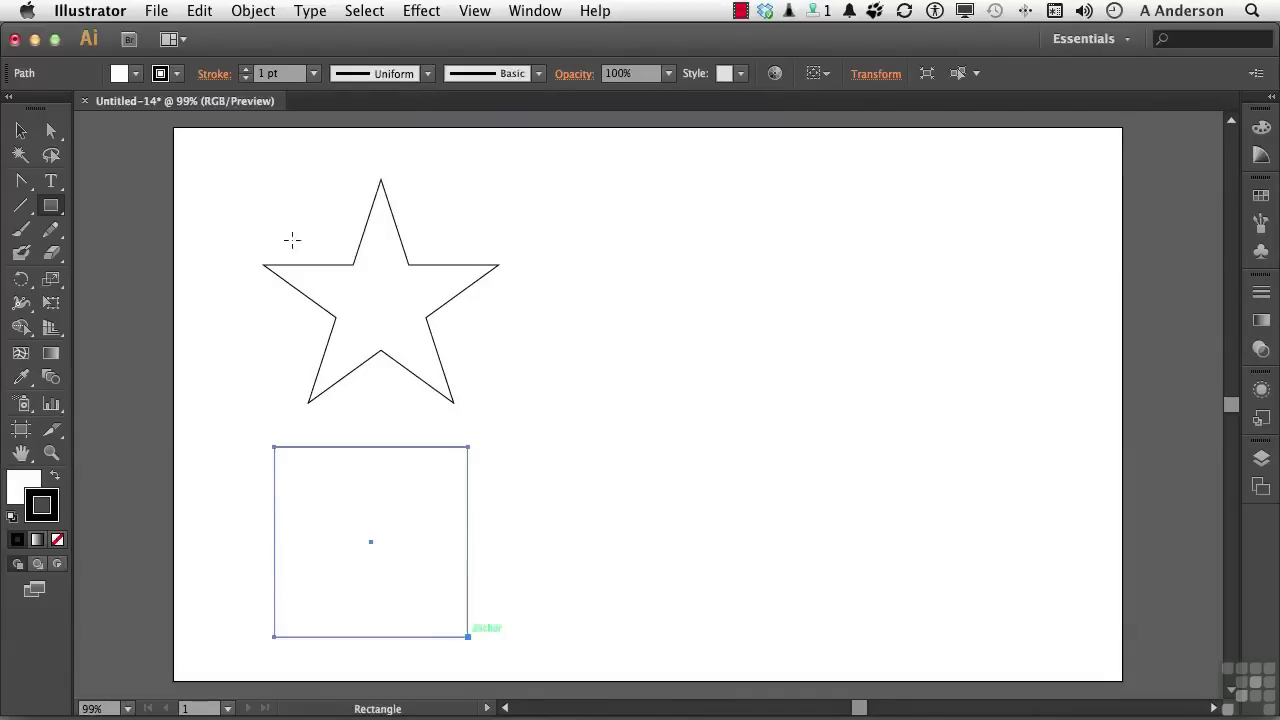
{"action": "left_click", "coordinate": [24, 133]}
{"action": "left_click", "coordinate": [327, 306]}
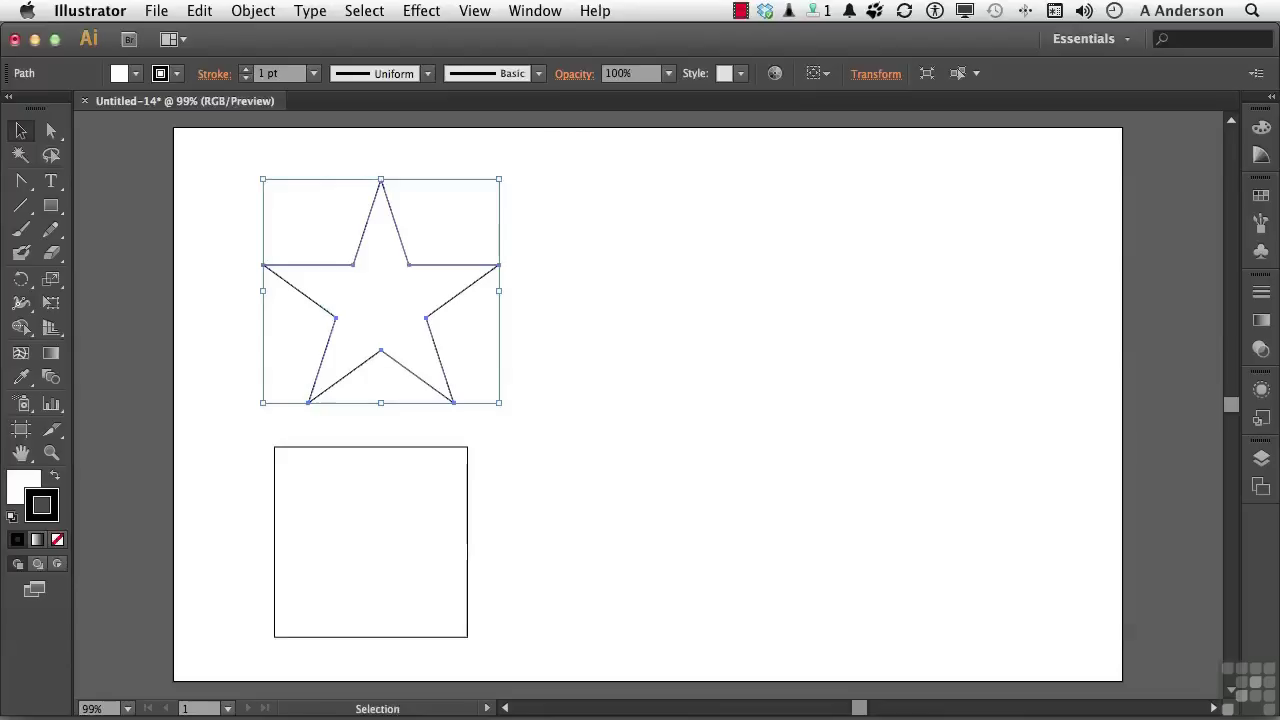
Fill the star with cyan 00FFFF and the square with green 8CC63F, then reselect the star
{"action": "left_click", "coordinate": [1272, 100]}
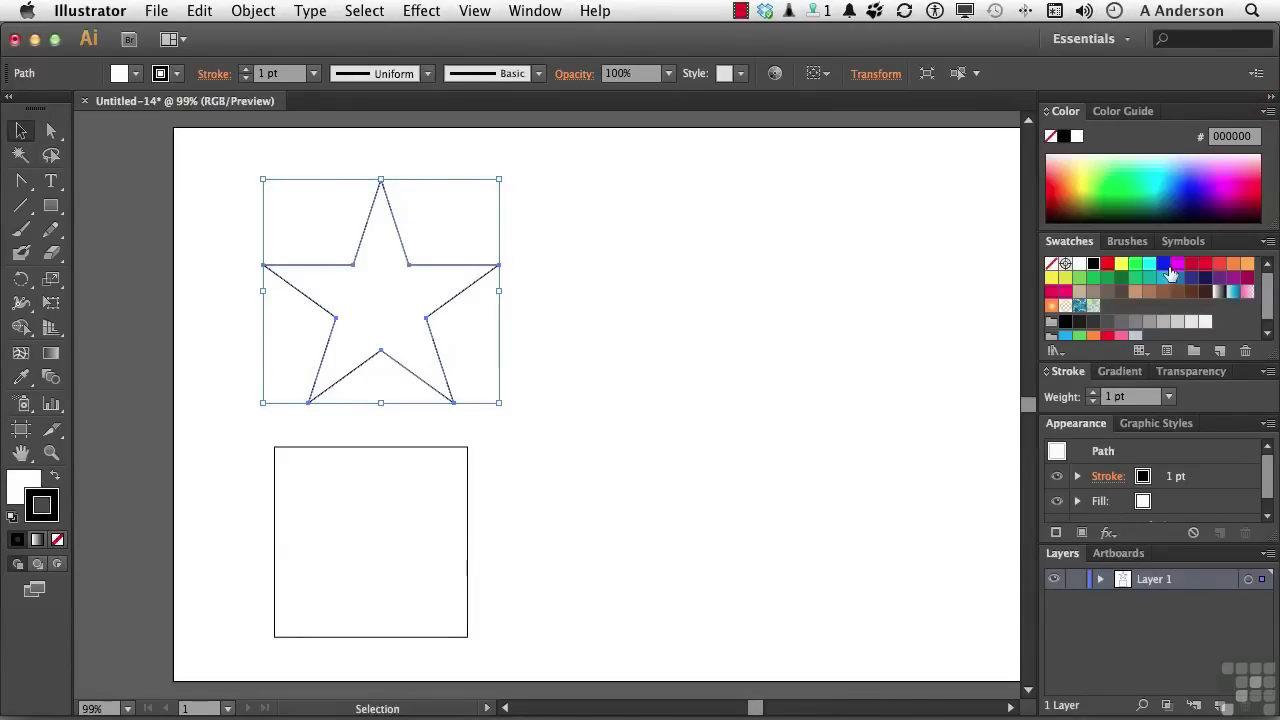
{"action": "left_click", "coordinate": [1150, 265]}
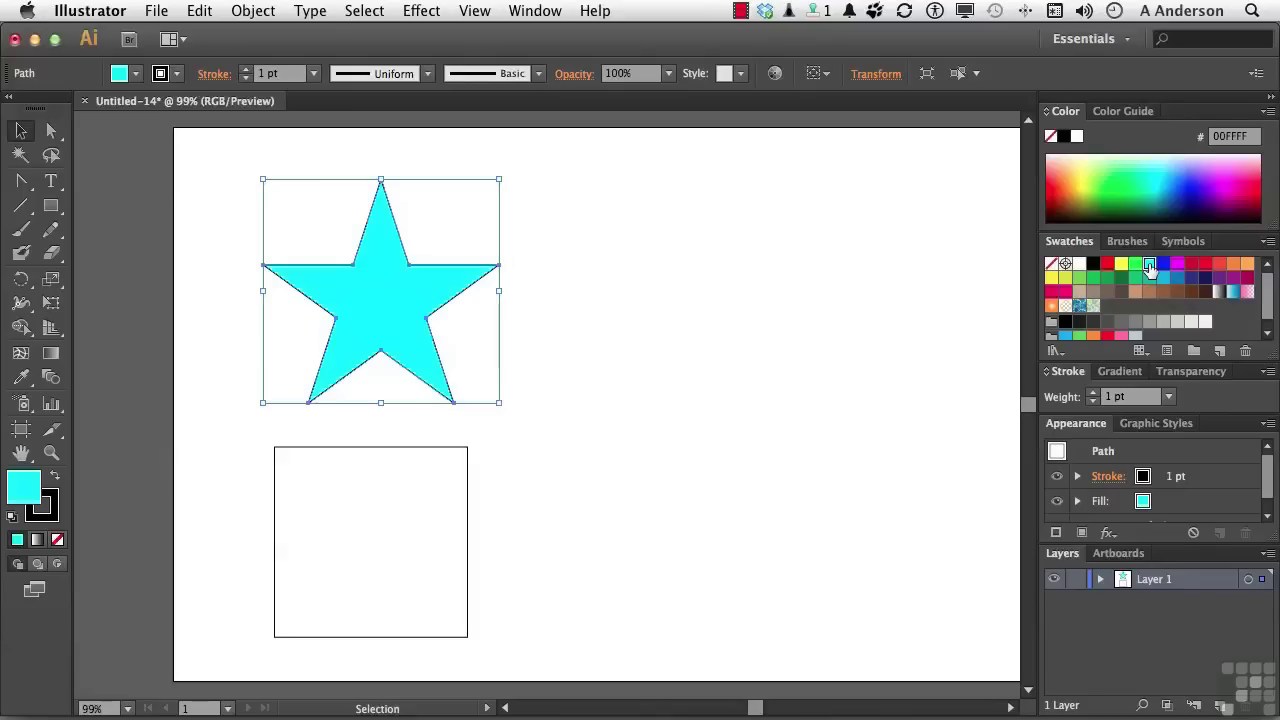
{"action": "left_click", "coordinate": [367, 572]}
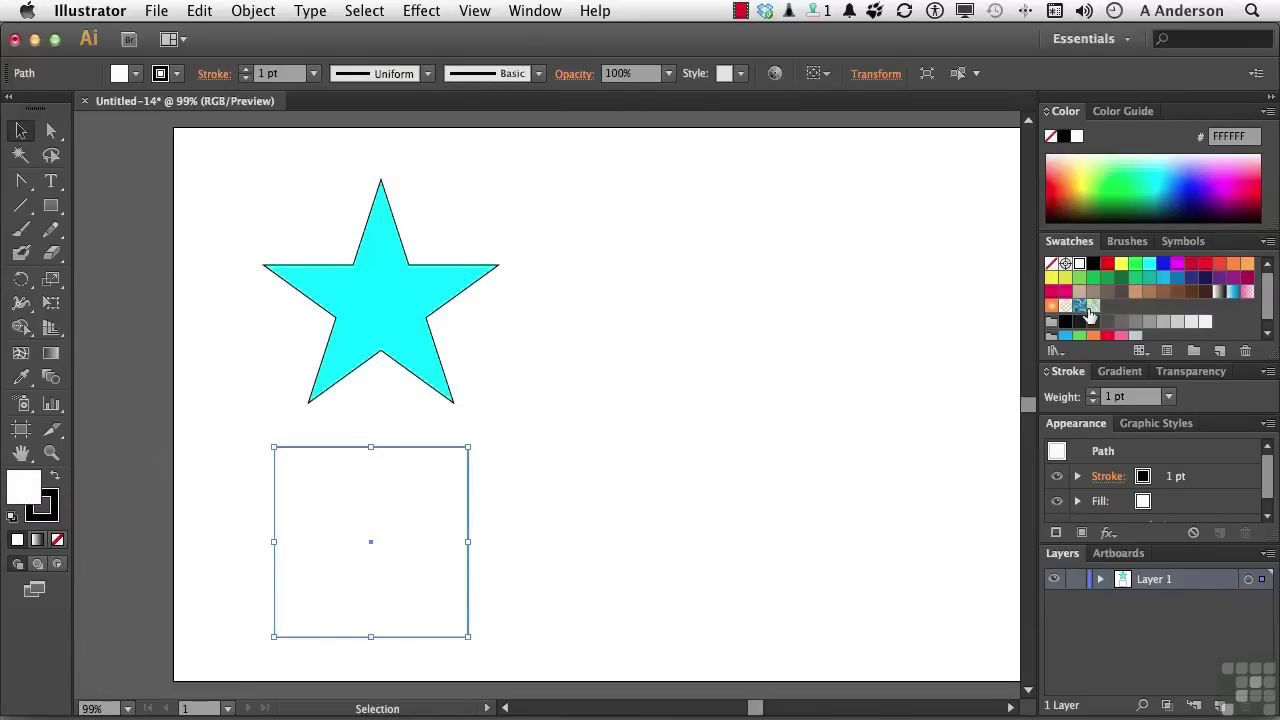
{"action": "left_click", "coordinate": [1079, 278]}
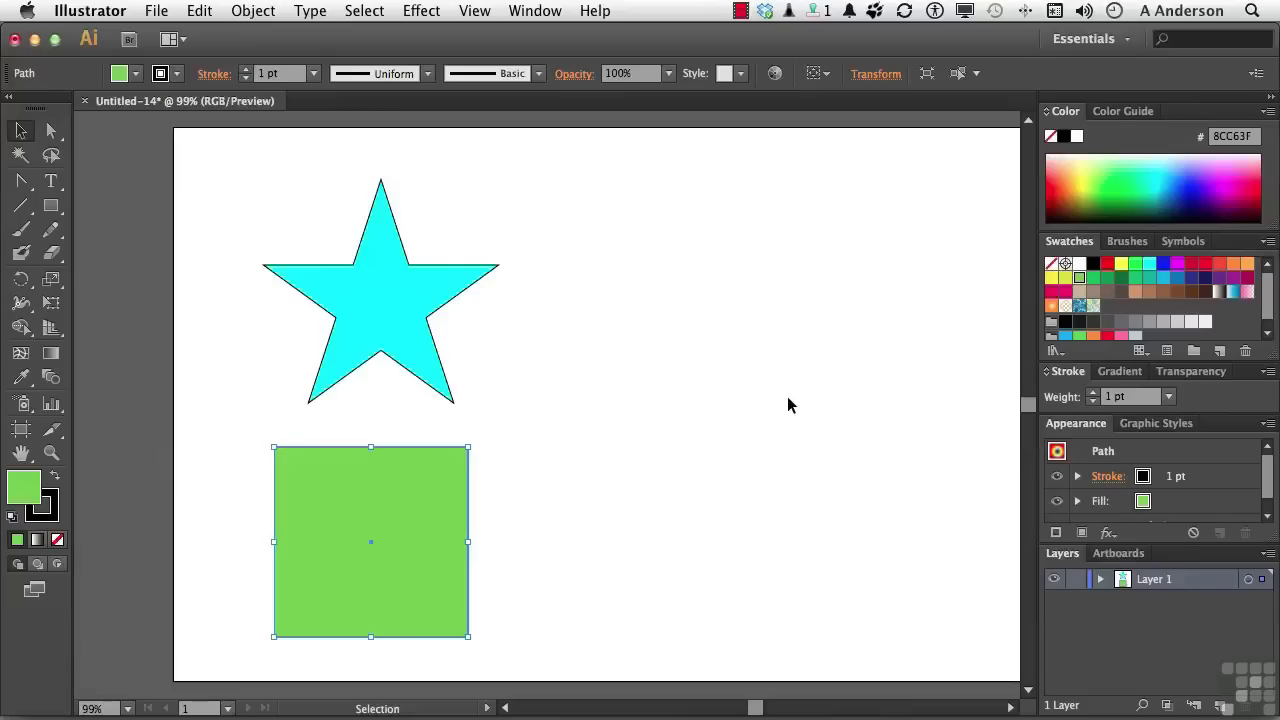
{"action": "left_click", "coordinate": [380, 318]}
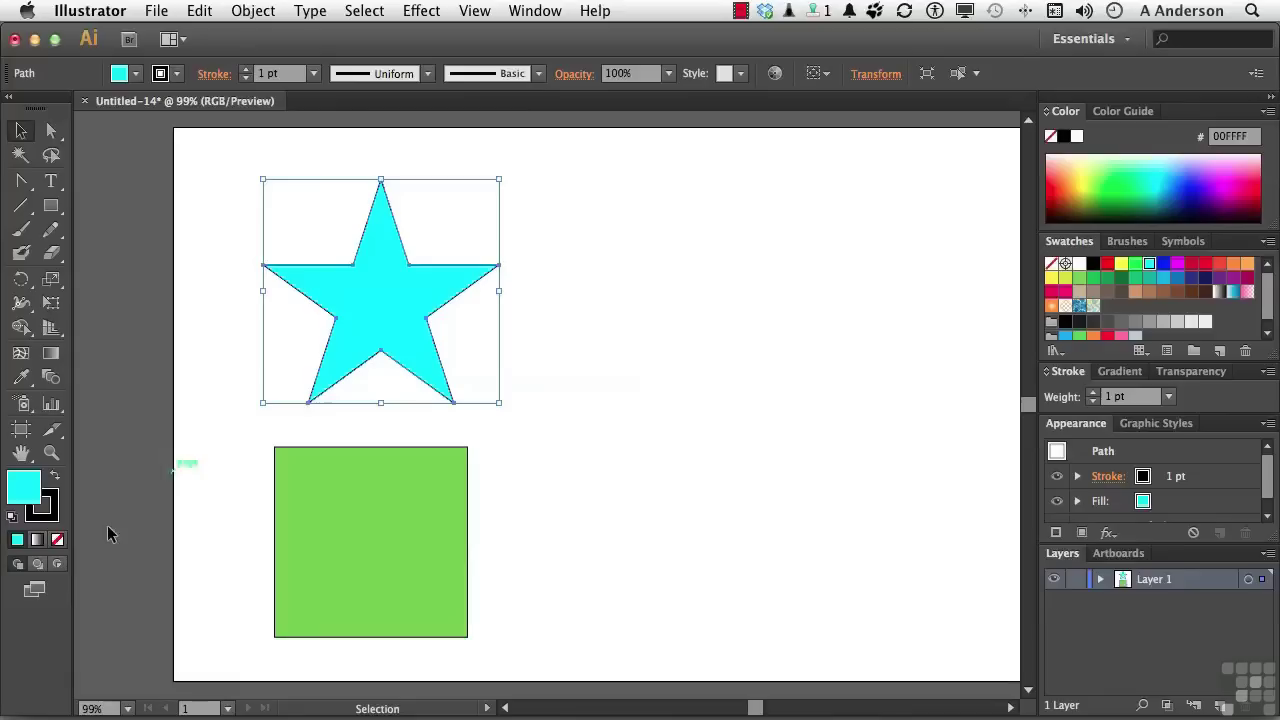
Give the star a white-to-black 0° linear gradient and float the Gradient panel
{"action": "left_click", "coordinate": [37, 541]}
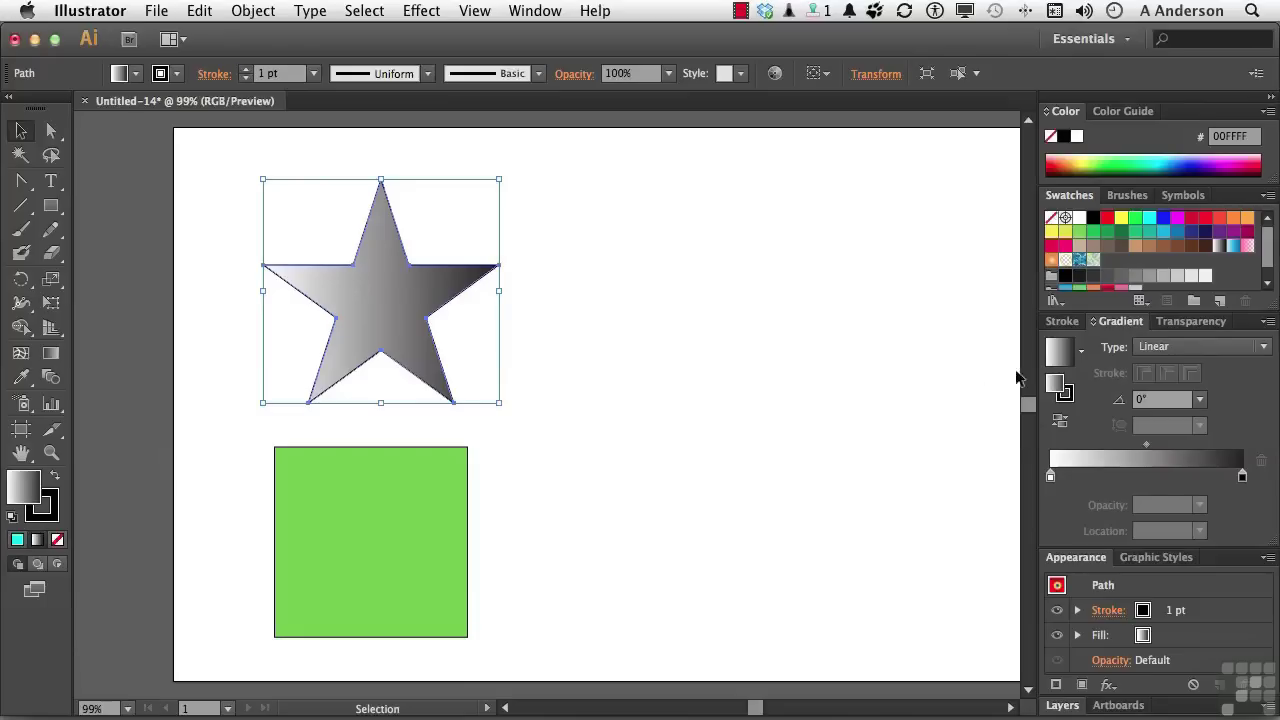
{"action": "mouse_move", "coordinate": [1120, 322]}
{"action": "left_mouse_down"}
{"action": "mouse_move", "coordinate": [780, 246]}
{"action": "mouse_move", "coordinate": [712, 171]}
{"action": "left_mouse_up"}
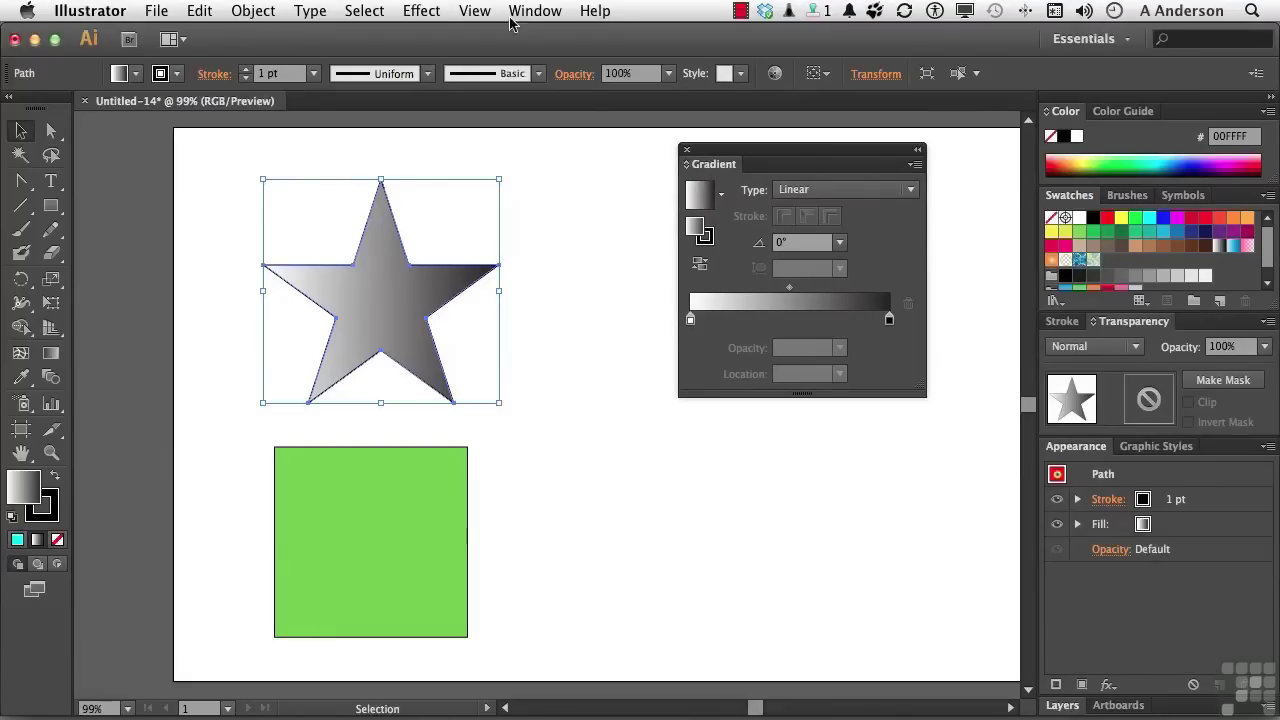
{"action": "left_click", "coordinate": [803, 190]}
{"action": "left_click", "coordinate": [803, 191]}
{"action": "left_click", "coordinate": [720, 198]}
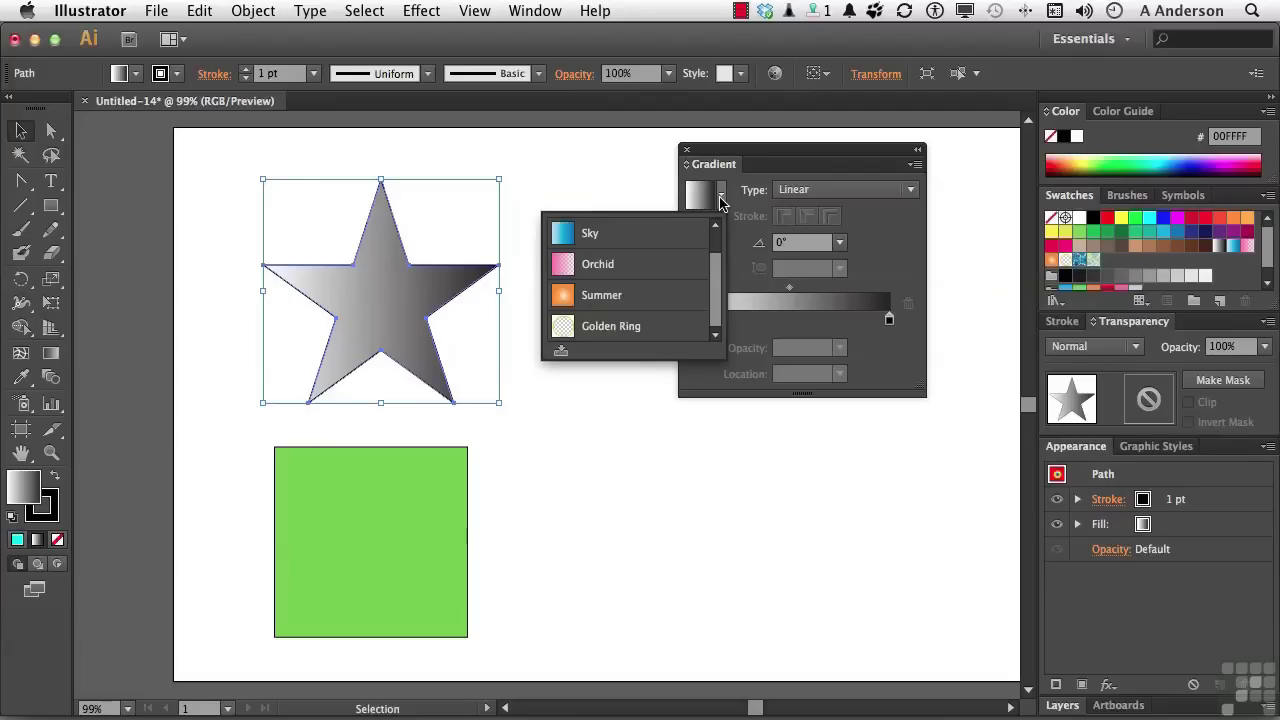
{"action": "left_click", "coordinate": [721, 200]}
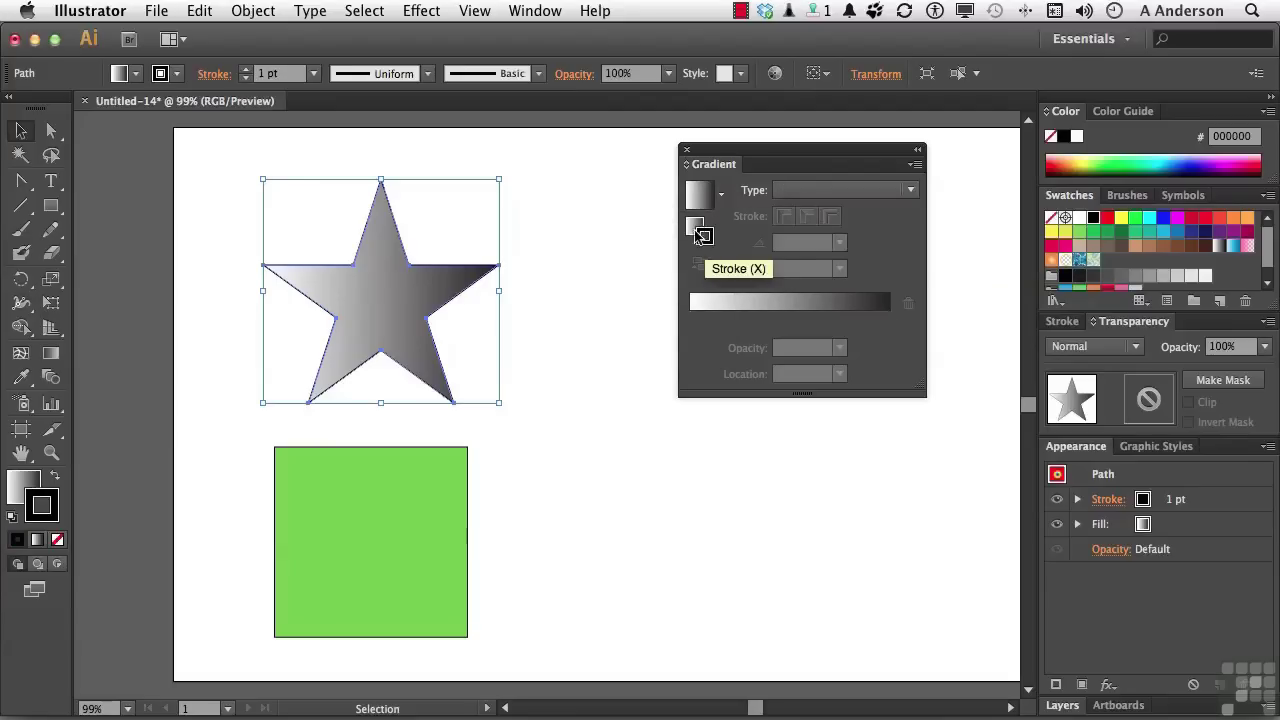
{"action": "left_click", "coordinate": [692, 229]}
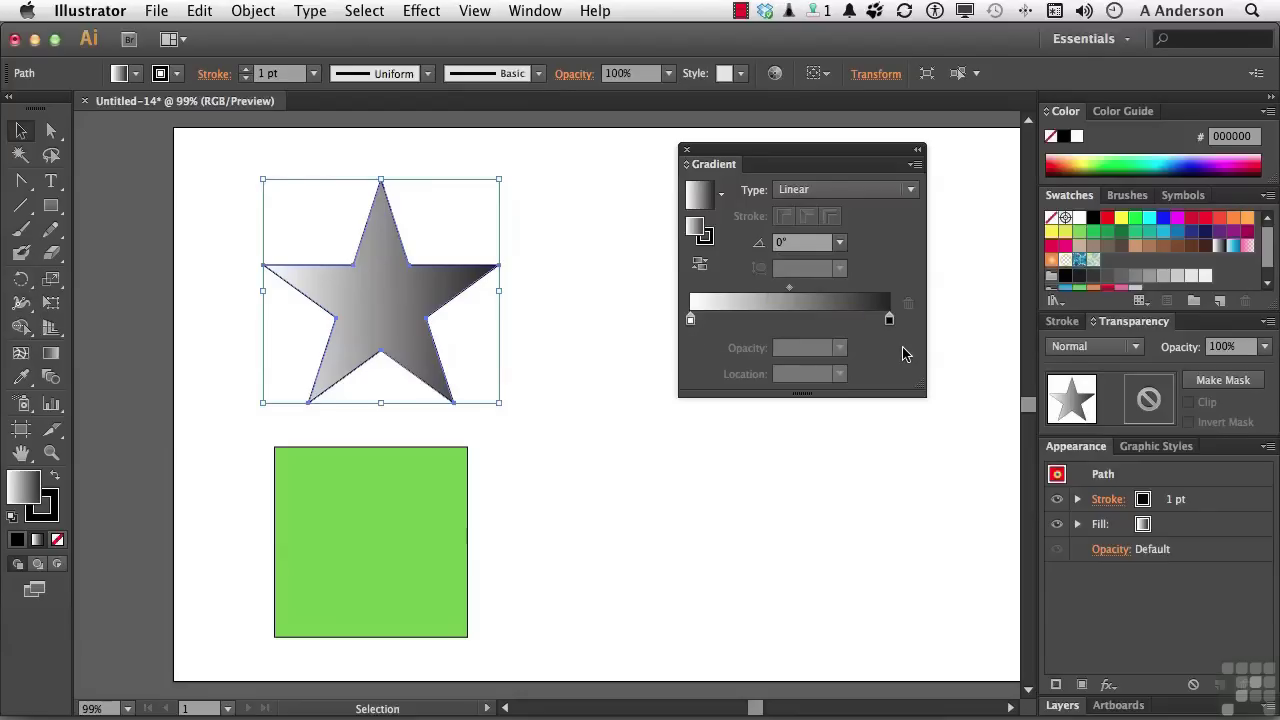
{"action": "left_click", "coordinate": [838, 243]}
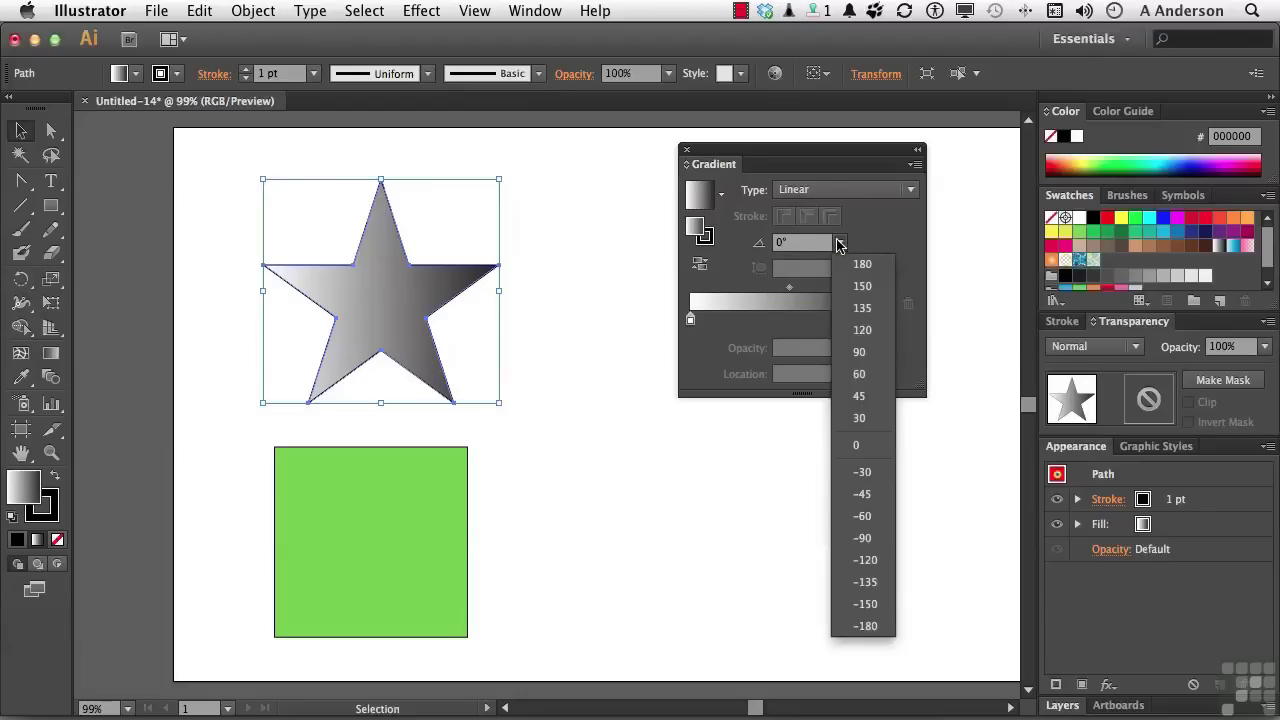
{"action": "left_click", "coordinate": [863, 496]}
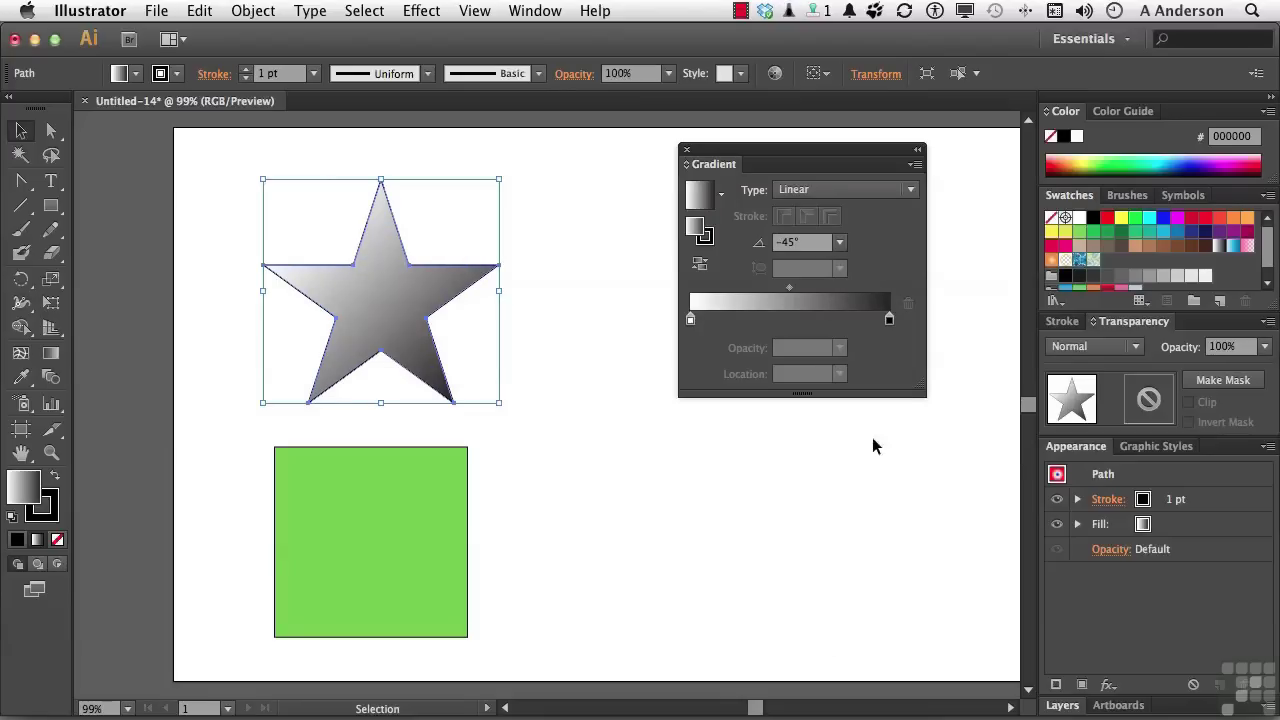
{"action": "left_click", "coordinate": [840, 243]}
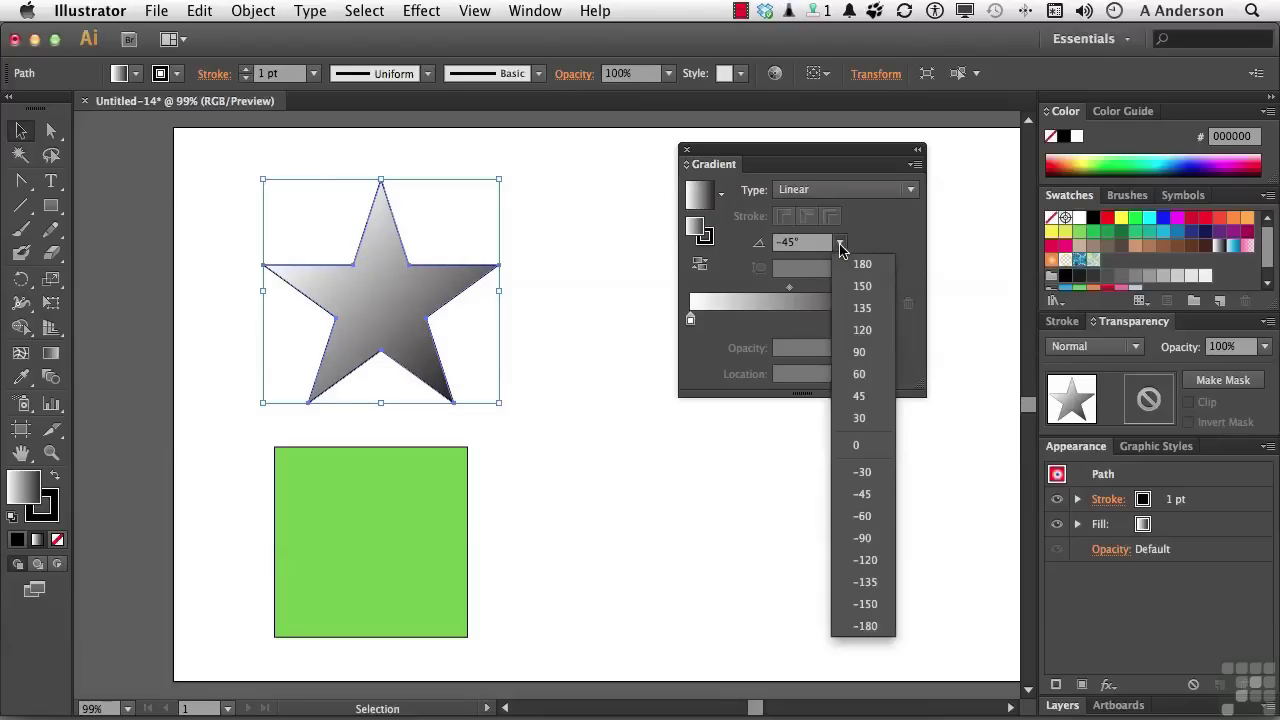
{"action": "left_click", "coordinate": [856, 445]}
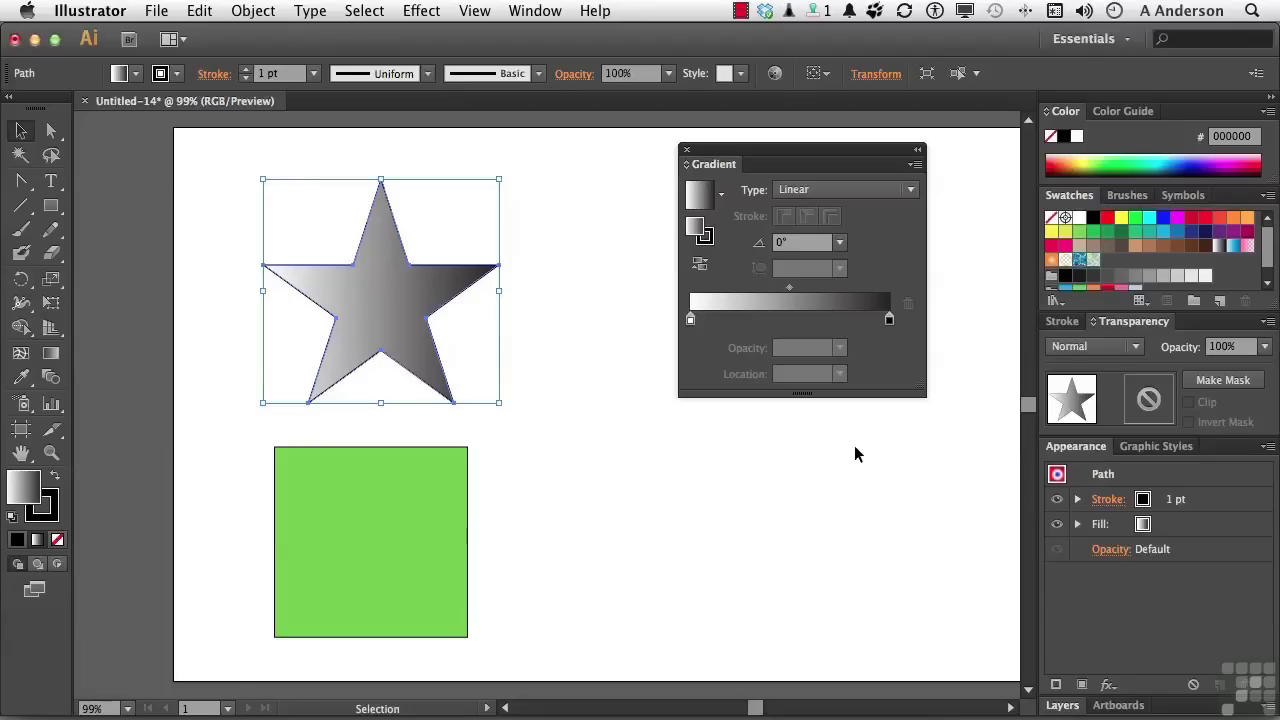
{"action": "left_click", "coordinate": [52, 355]}
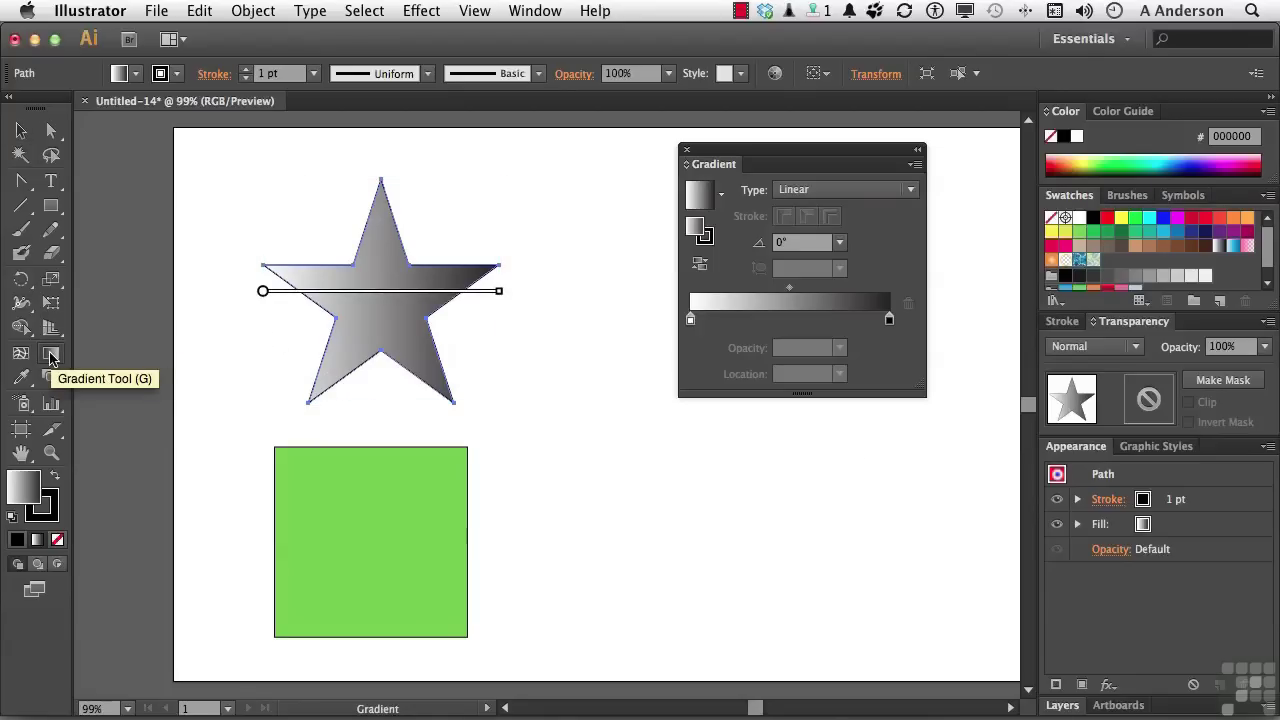
{"action": "mouse_move", "coordinate": [366, 295]}
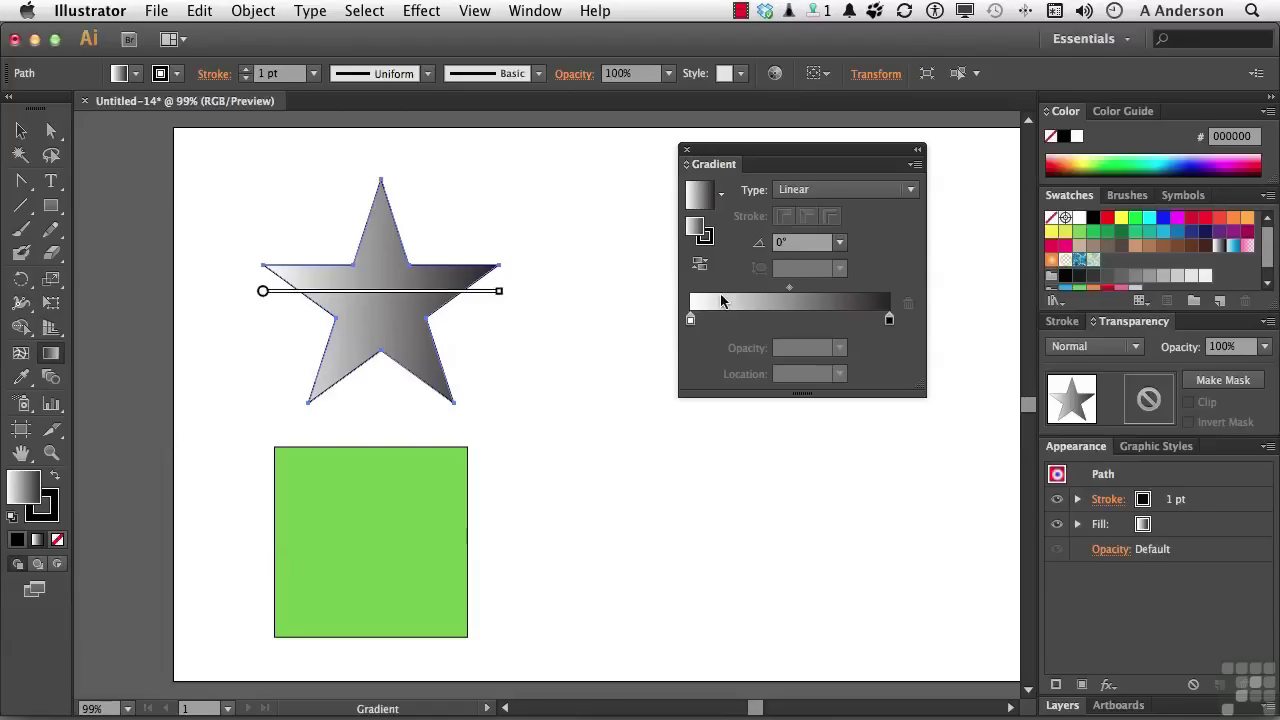
{"action": "mouse_move", "coordinate": [296, 292]}
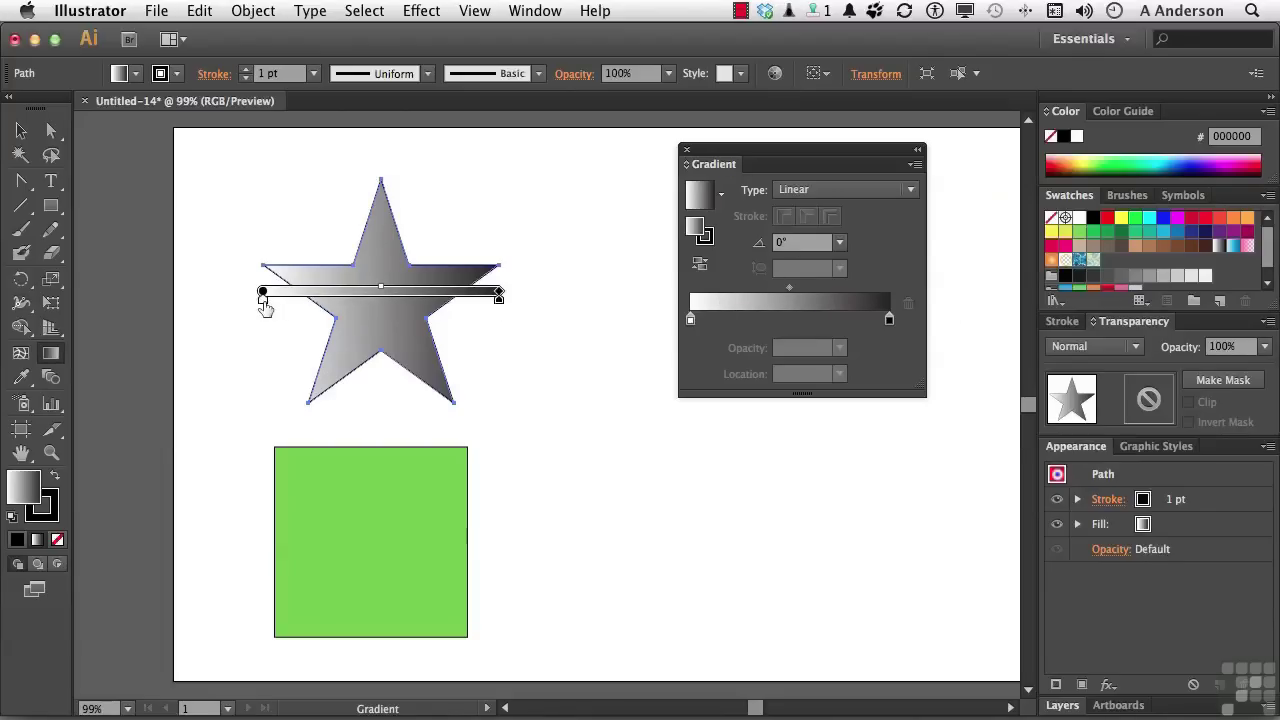
{"action": "mouse_move", "coordinate": [264, 304]}
{"action": "left_mouse_down"}
{"action": "mouse_move", "coordinate": [320, 308]}
{"action": "mouse_move", "coordinate": [253, 314]}
{"action": "left_mouse_up"}
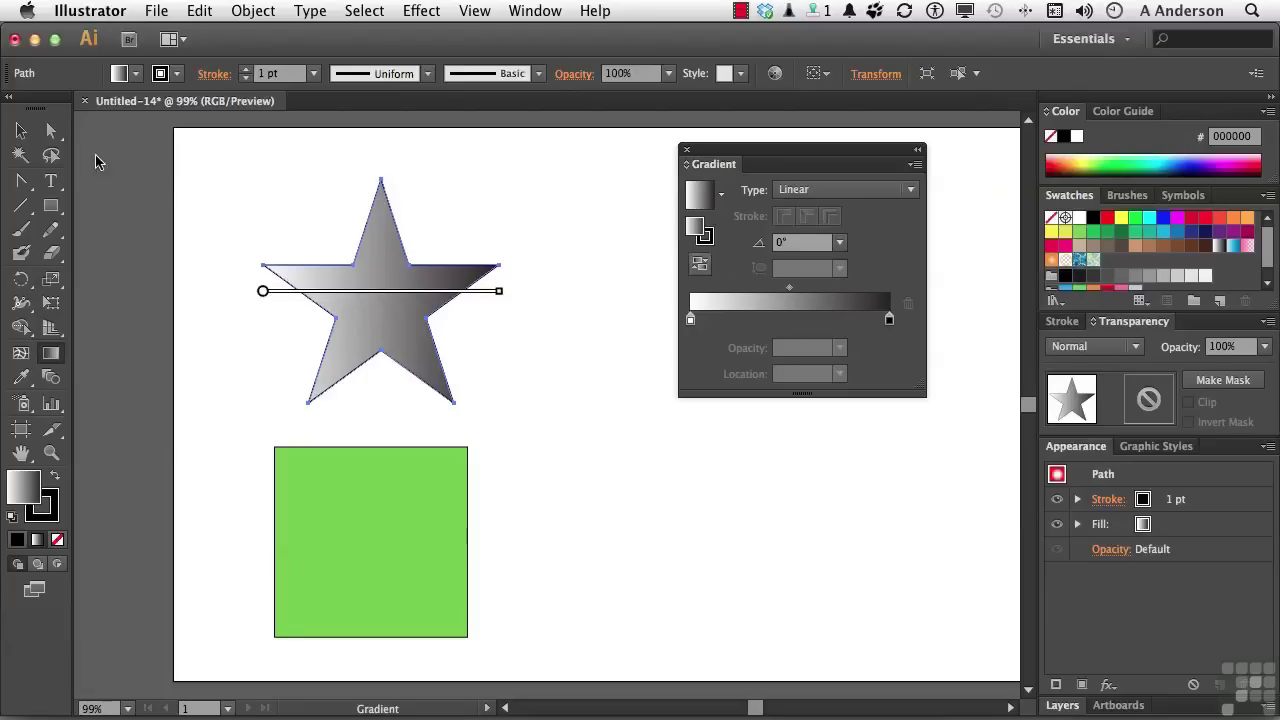
{"action": "left_click", "coordinate": [24, 138]}
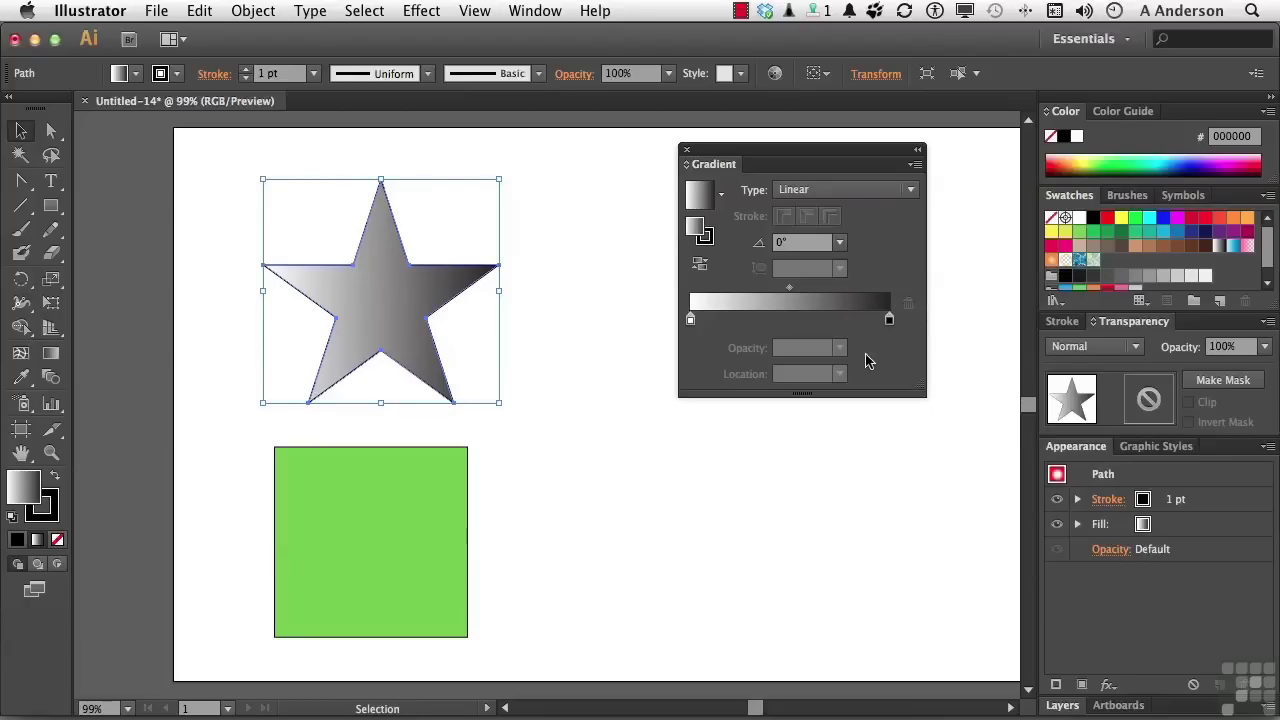
Change the star's gradient Type from Linear to Radial
{"action": "left_click", "coordinate": [829, 191]}
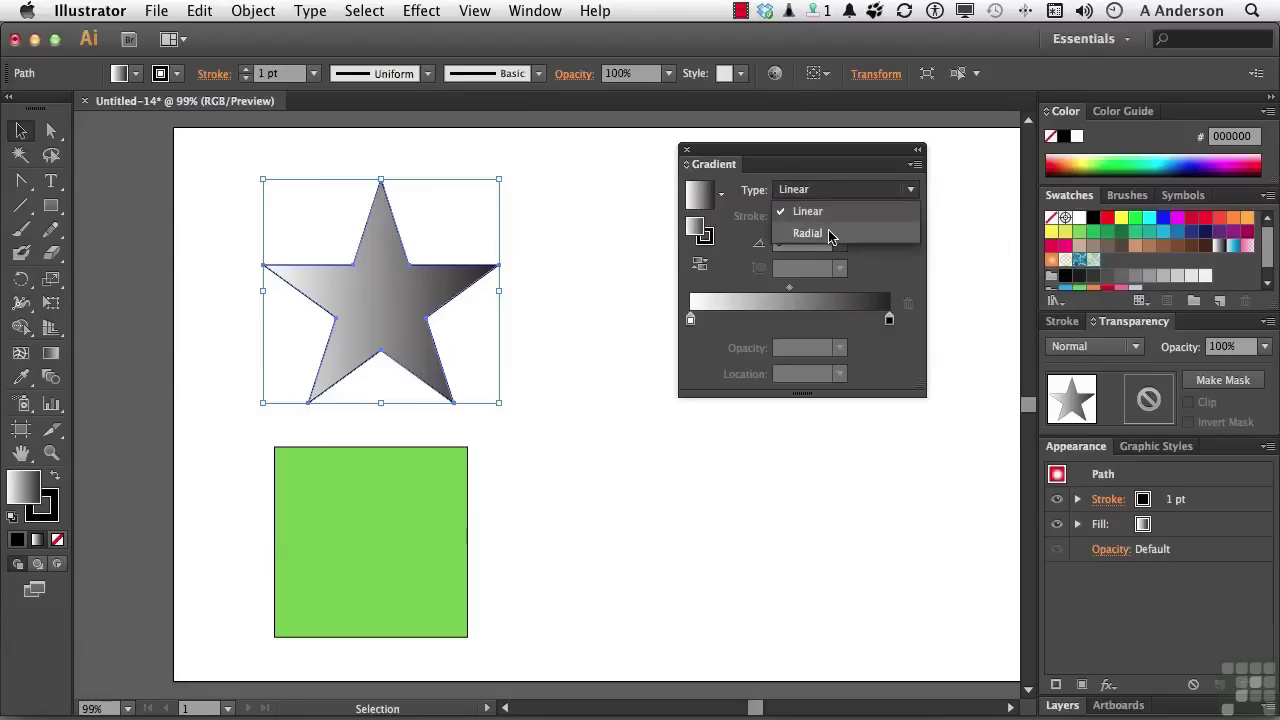
{"action": "left_click", "coordinate": [829, 235]}
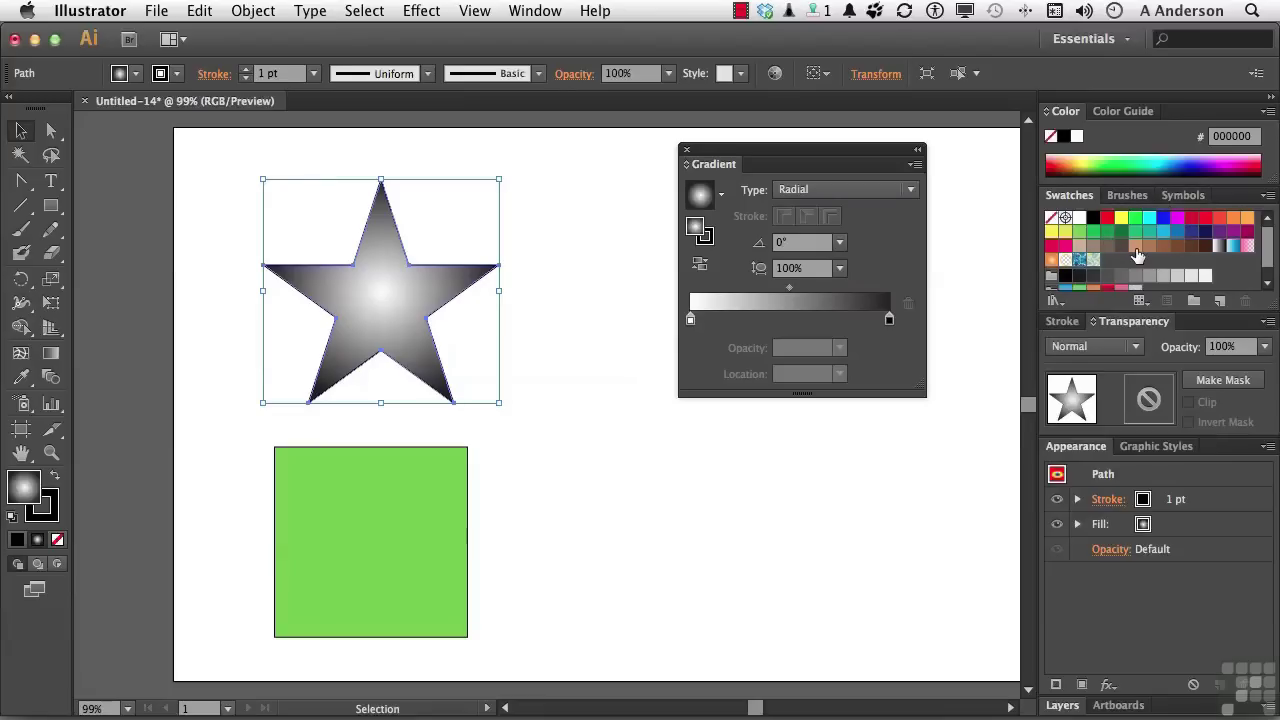
Colour the gradient's end stop blue and its centre stop orange FBB03B
{"action": "left_click", "coordinate": [1165, 221]}
{"action": "left_click_drag", "start_coordinate": [1165, 221], "coordinate": [890, 322]}
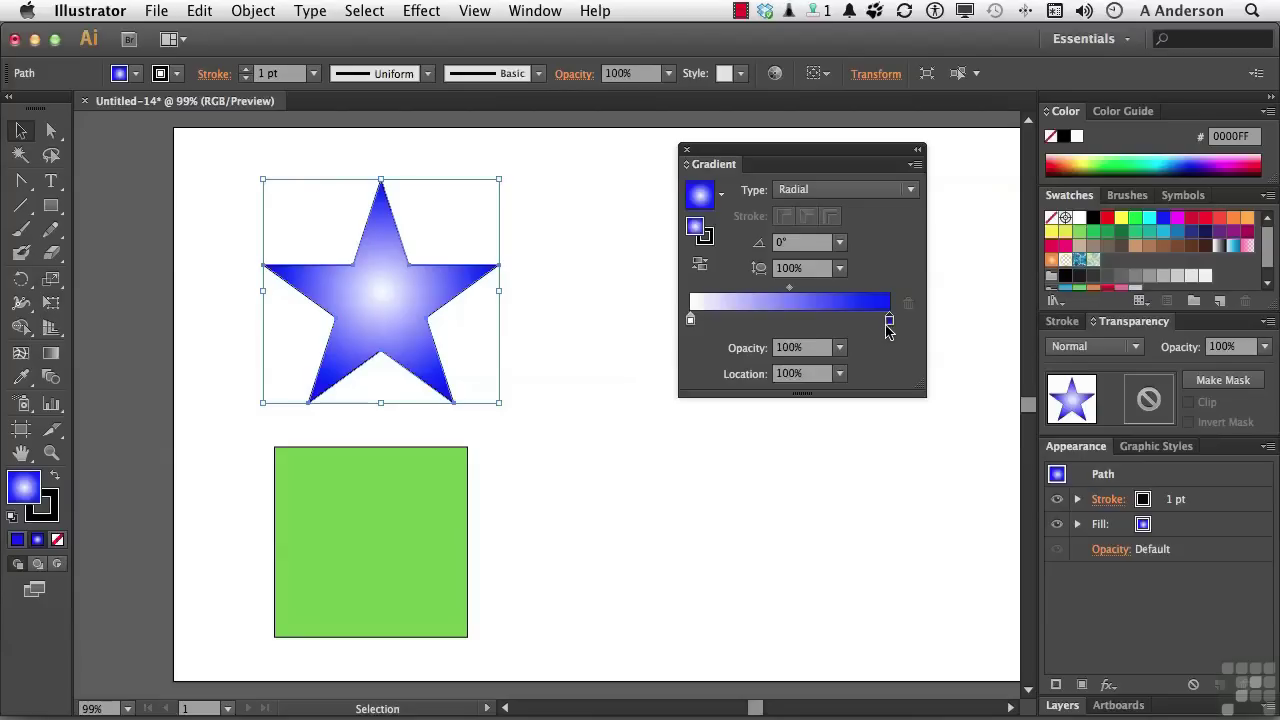
{"action": "left_click", "coordinate": [690, 320]}
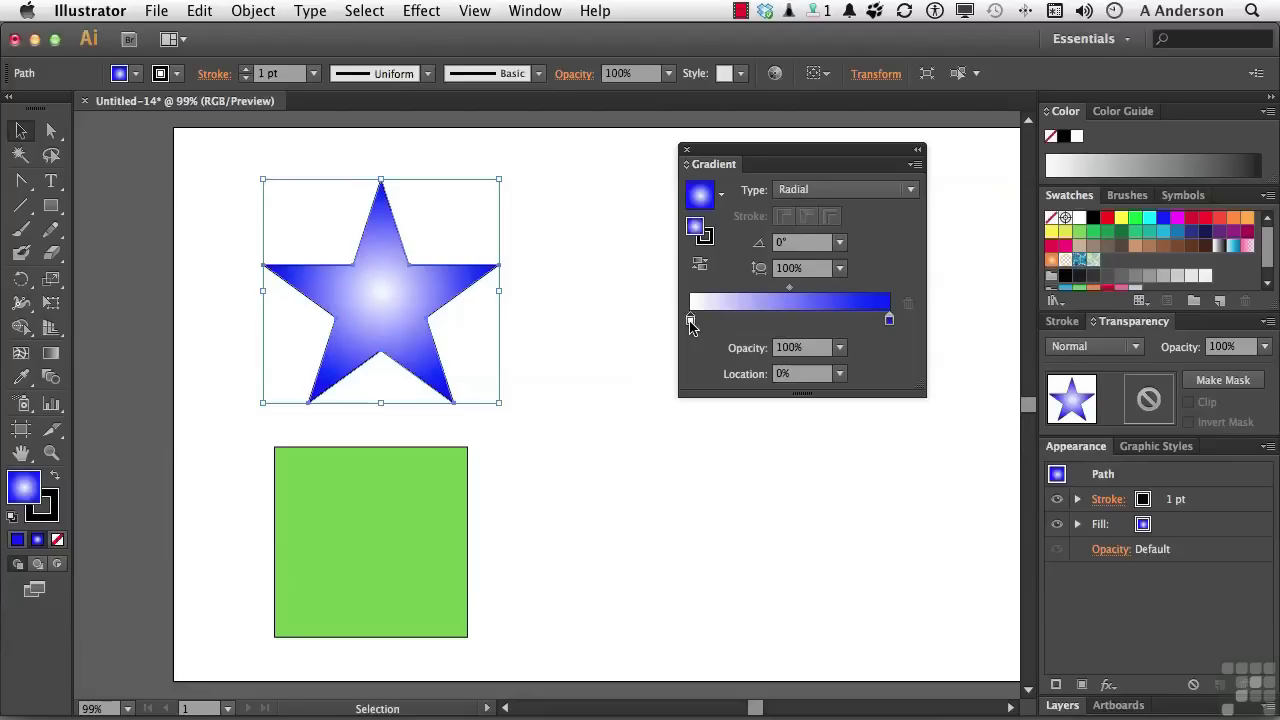
{"action": "left_click", "coordinate": [1119, 219], "text": "alt"}
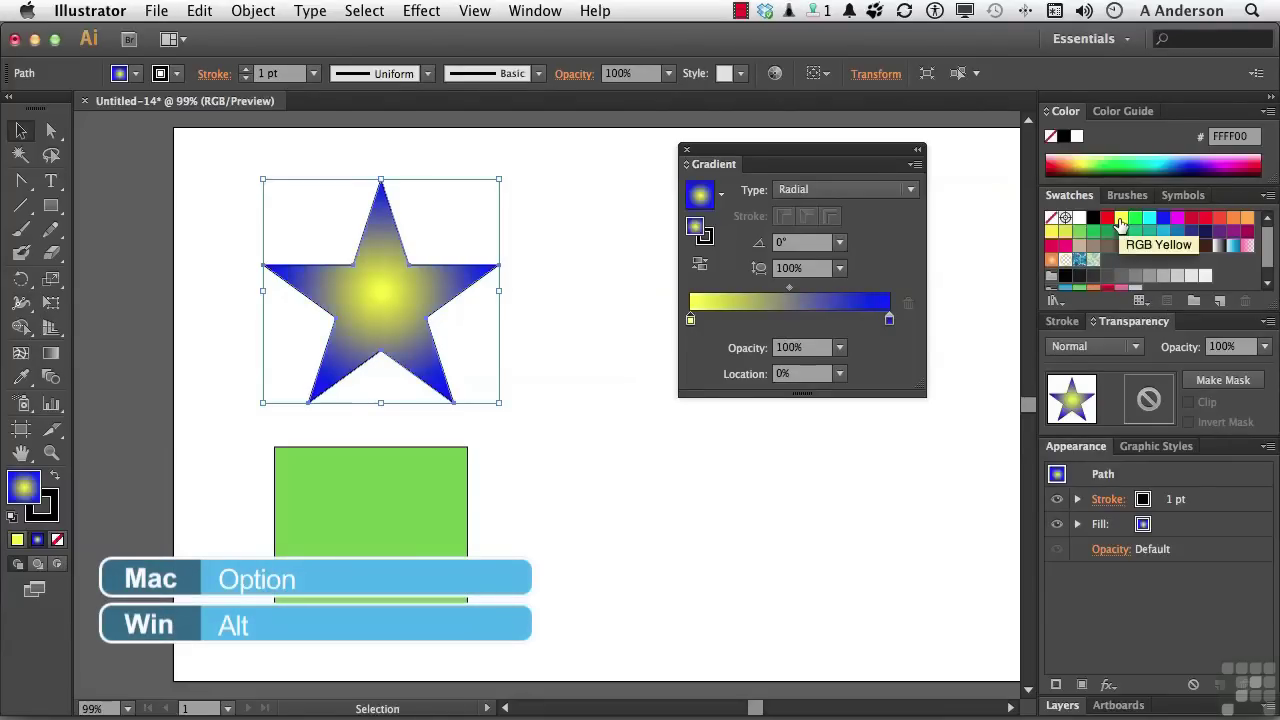
{"action": "left_click", "coordinate": [1206, 228], "text": "alt"}
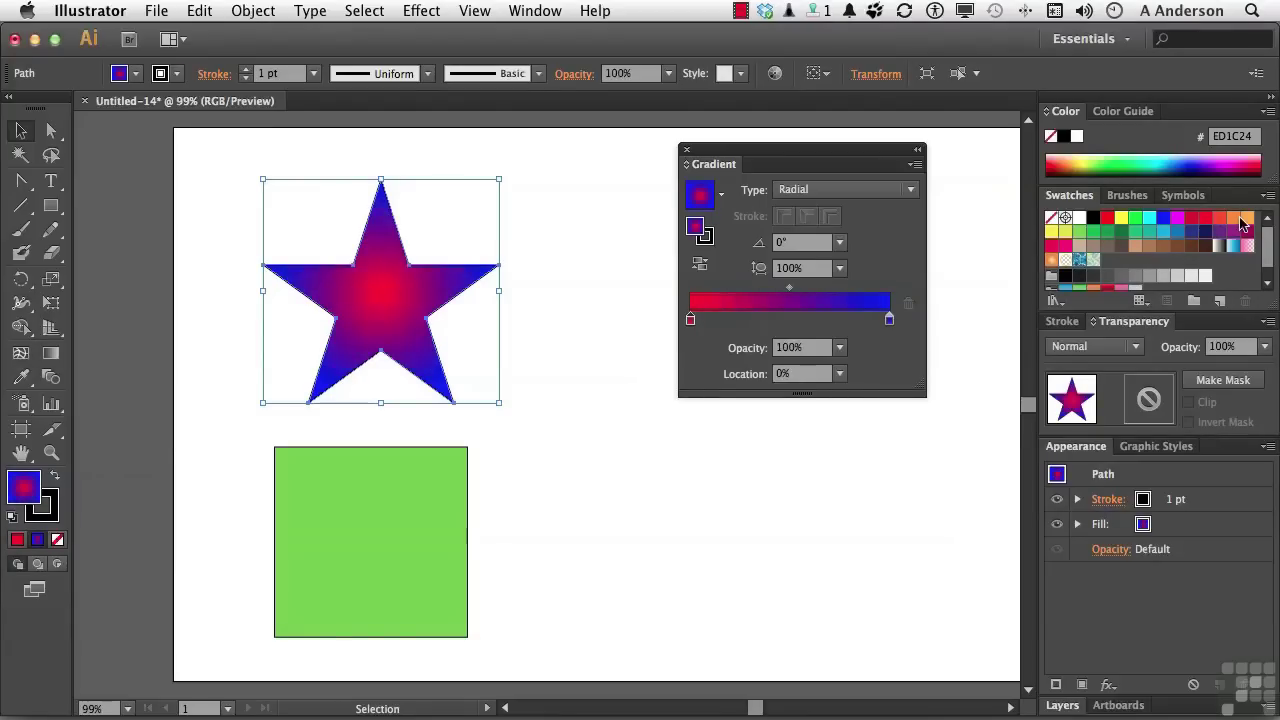
{"action": "left_click", "coordinate": [1245, 220], "text": "alt"}
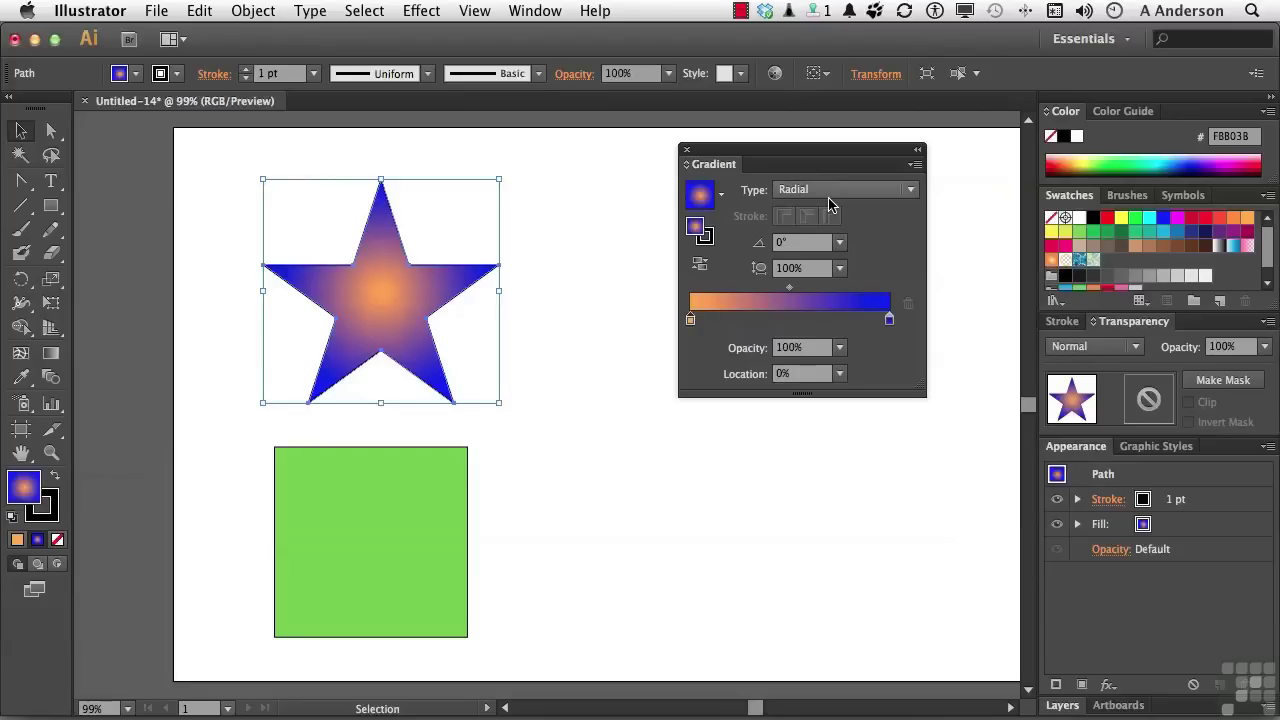
{"action": "left_click", "coordinate": [842, 270]}
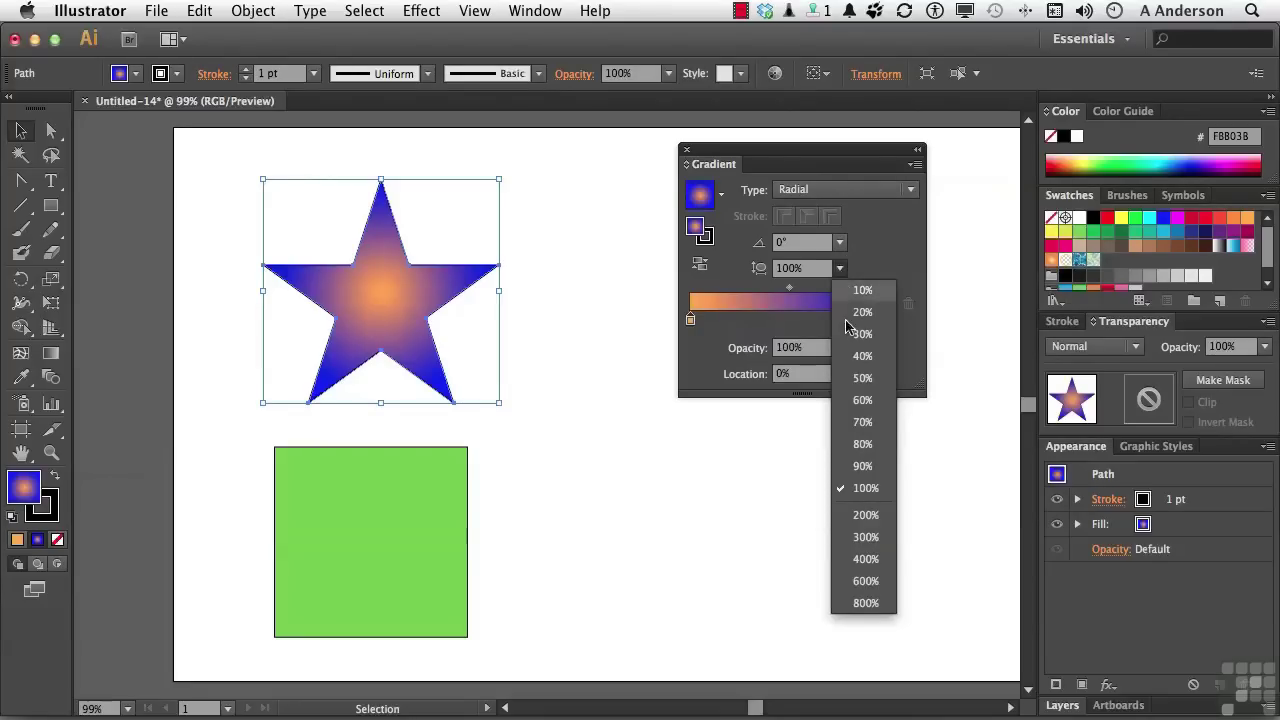
{"action": "left_click", "coordinate": [866, 447]}
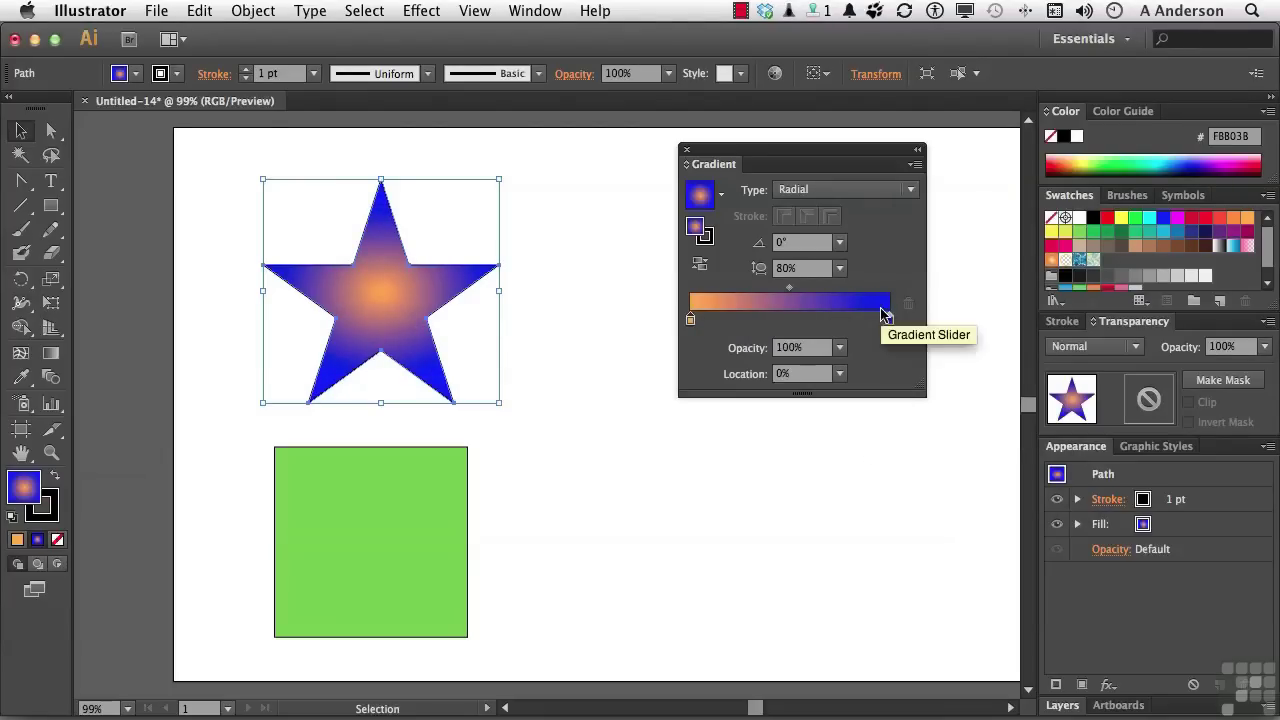
{"action": "left_click", "coordinate": [839, 268]}
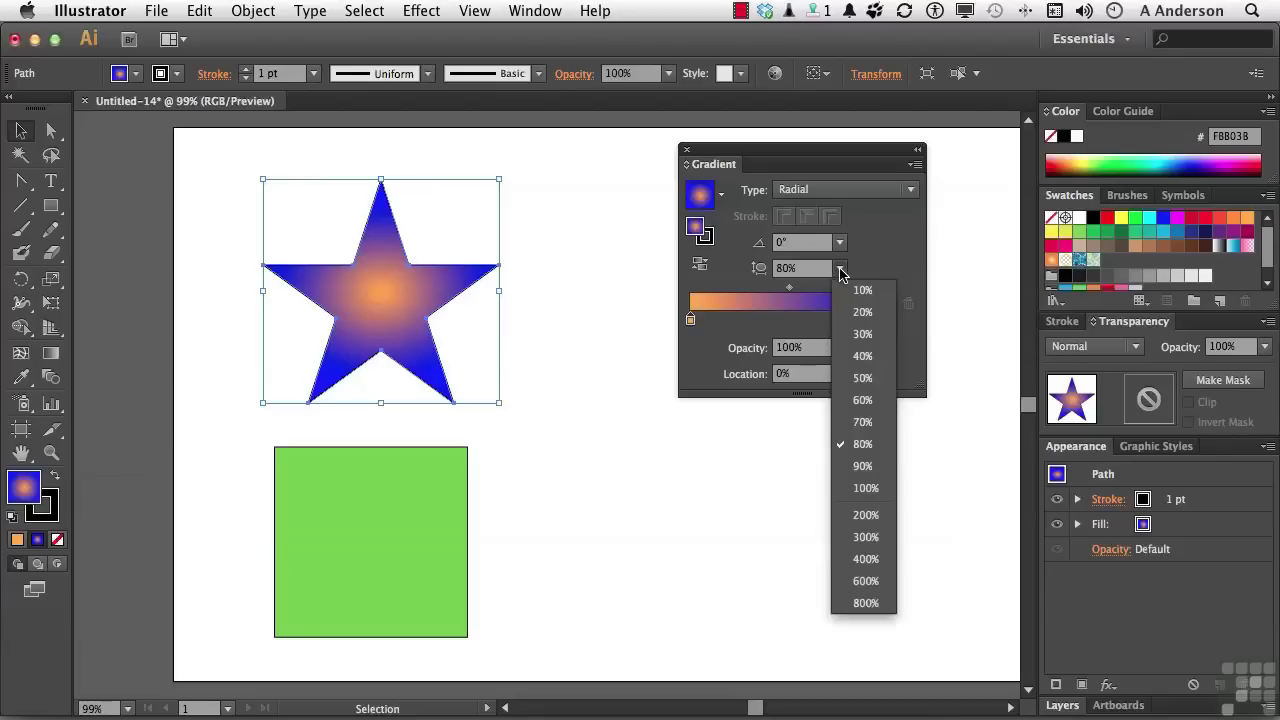
{"action": "left_click", "coordinate": [862, 291]}
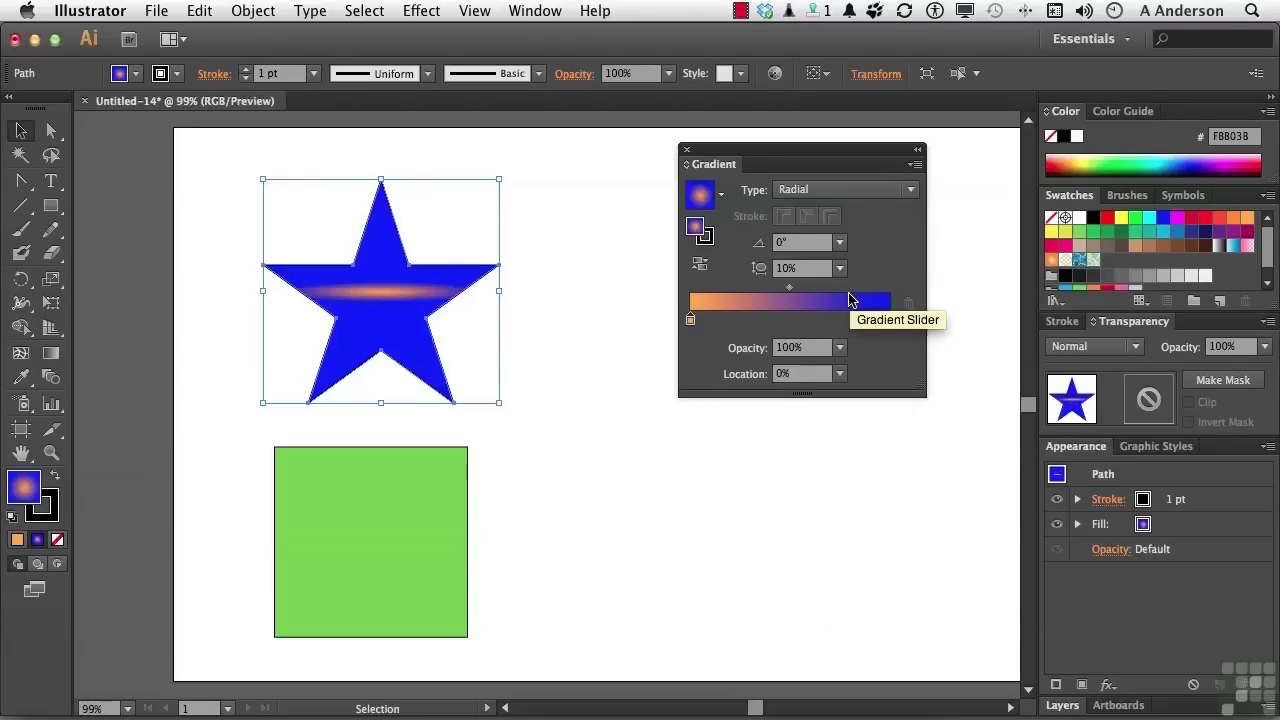
{"action": "left_click", "coordinate": [839, 268]}
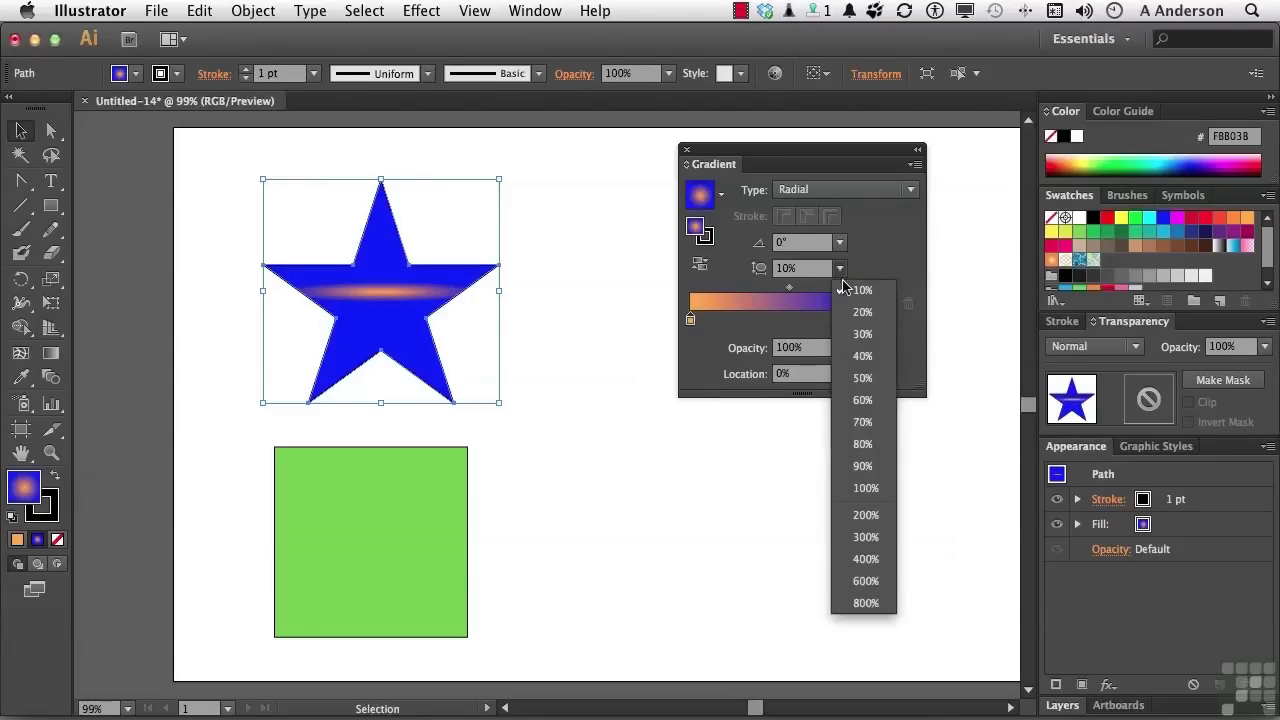
{"action": "left_click", "coordinate": [866, 488]}
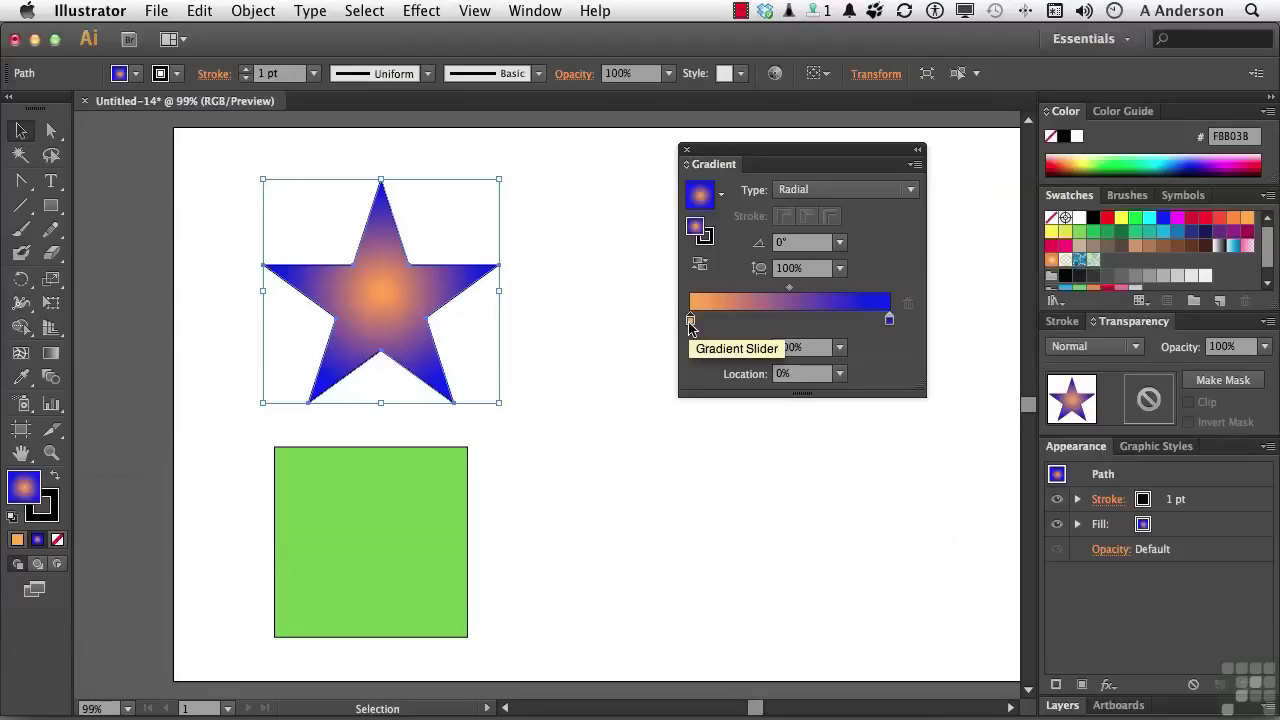
Keep the centre stop at 0% location and set its opacity to 0%, then reselect the star
{"action": "mouse_move", "coordinate": [690, 322]}
{"action": "left_mouse_down"}
{"action": "mouse_move", "coordinate": [720, 328]}
{"action": "mouse_move", "coordinate": [678, 325]}
{"action": "left_mouse_up"}
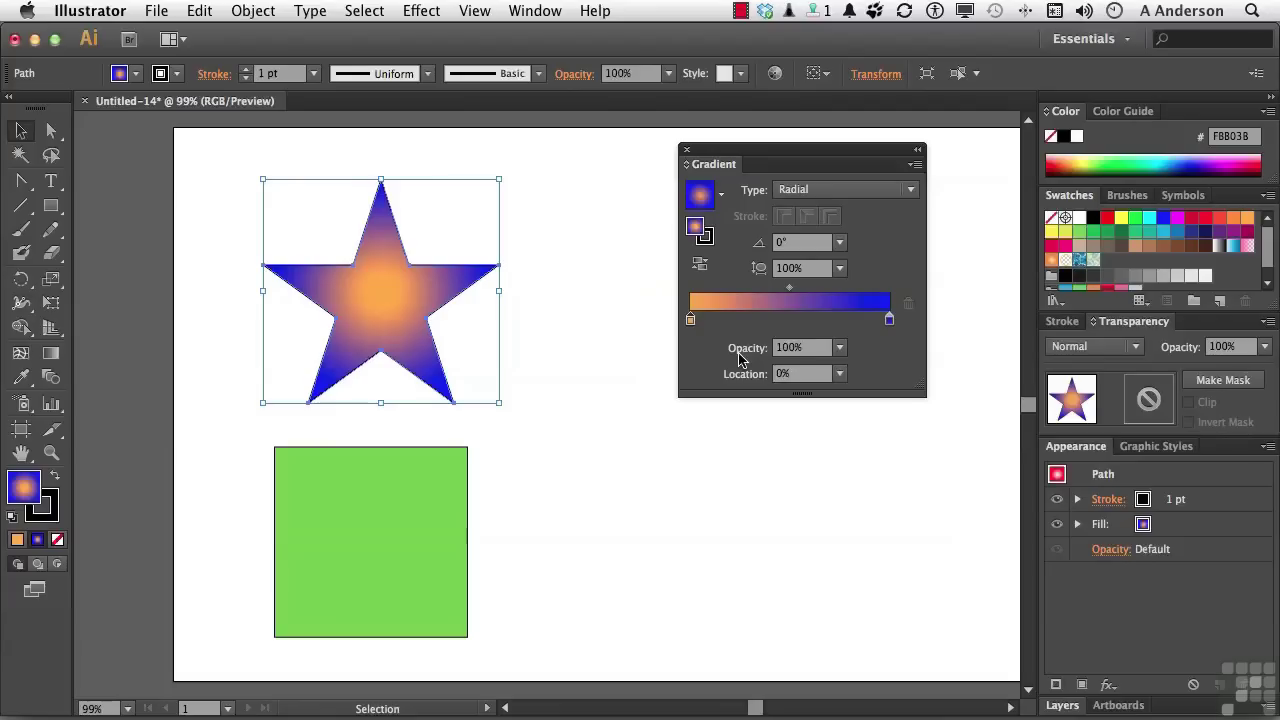
{"action": "left_click_drag", "start_coordinate": [692, 322], "coordinate": [676, 328]}
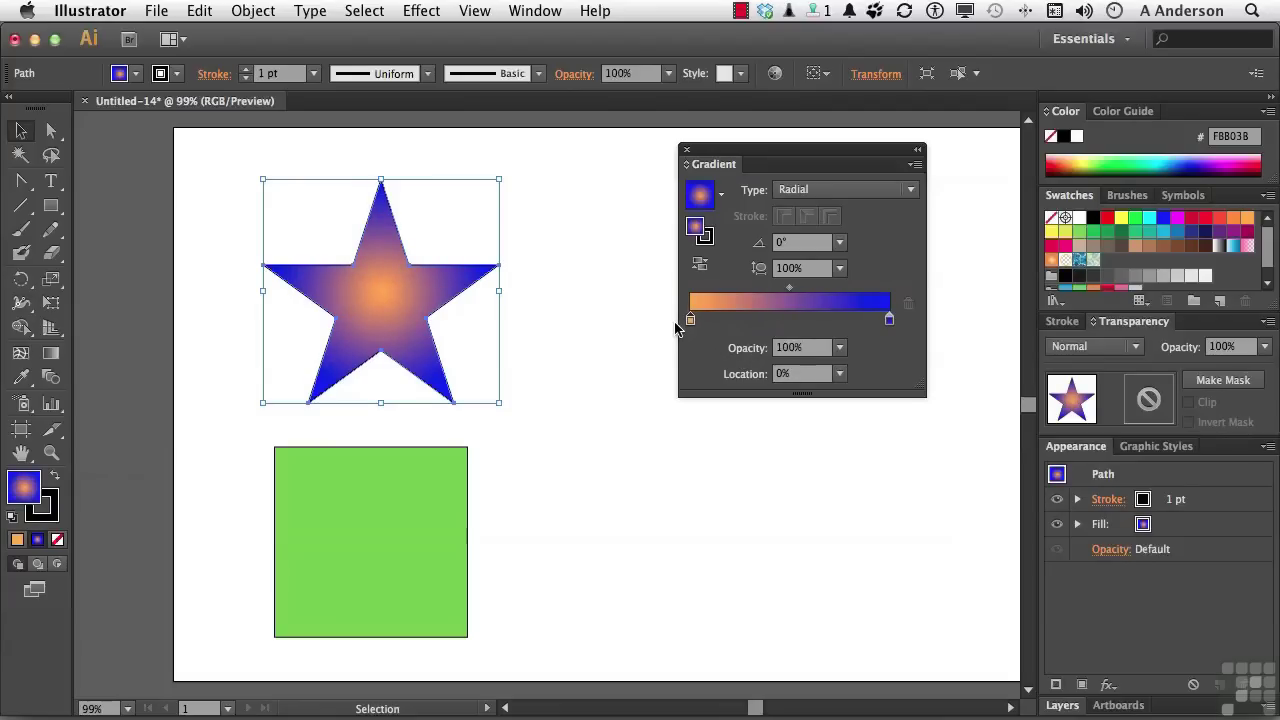
{"action": "left_click", "coordinate": [839, 348]}
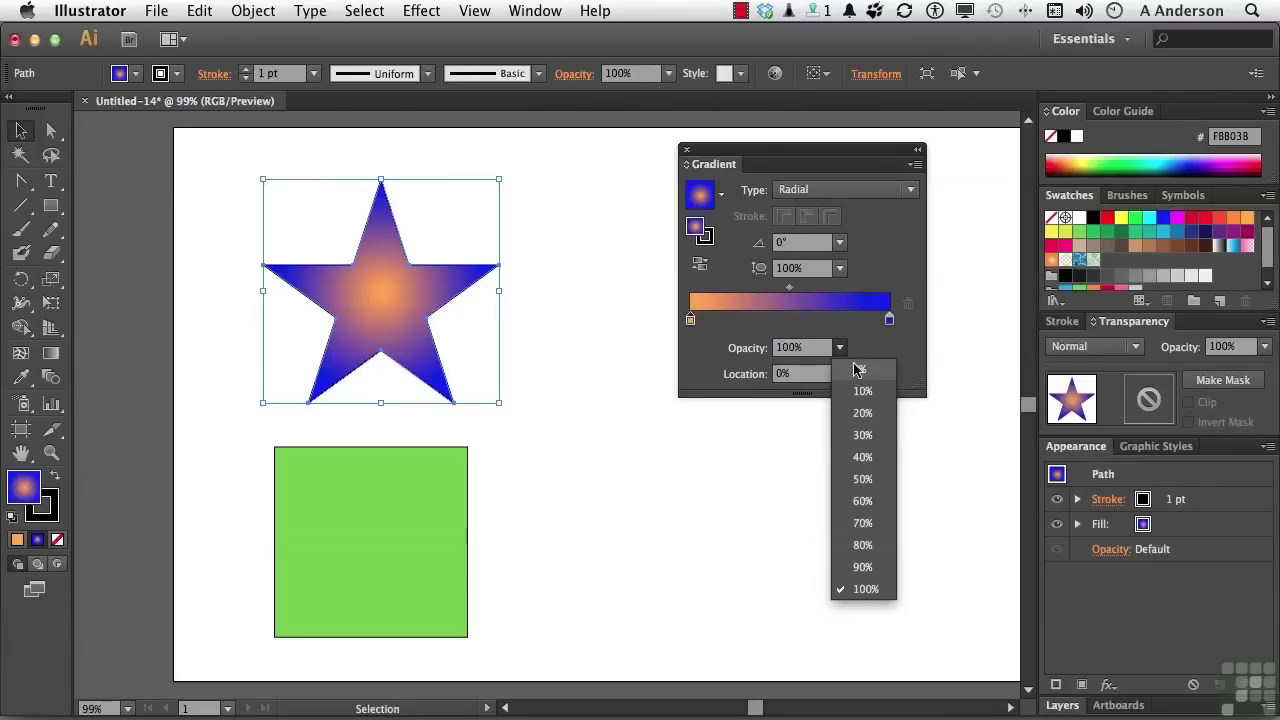
{"action": "left_click", "coordinate": [855, 370]}
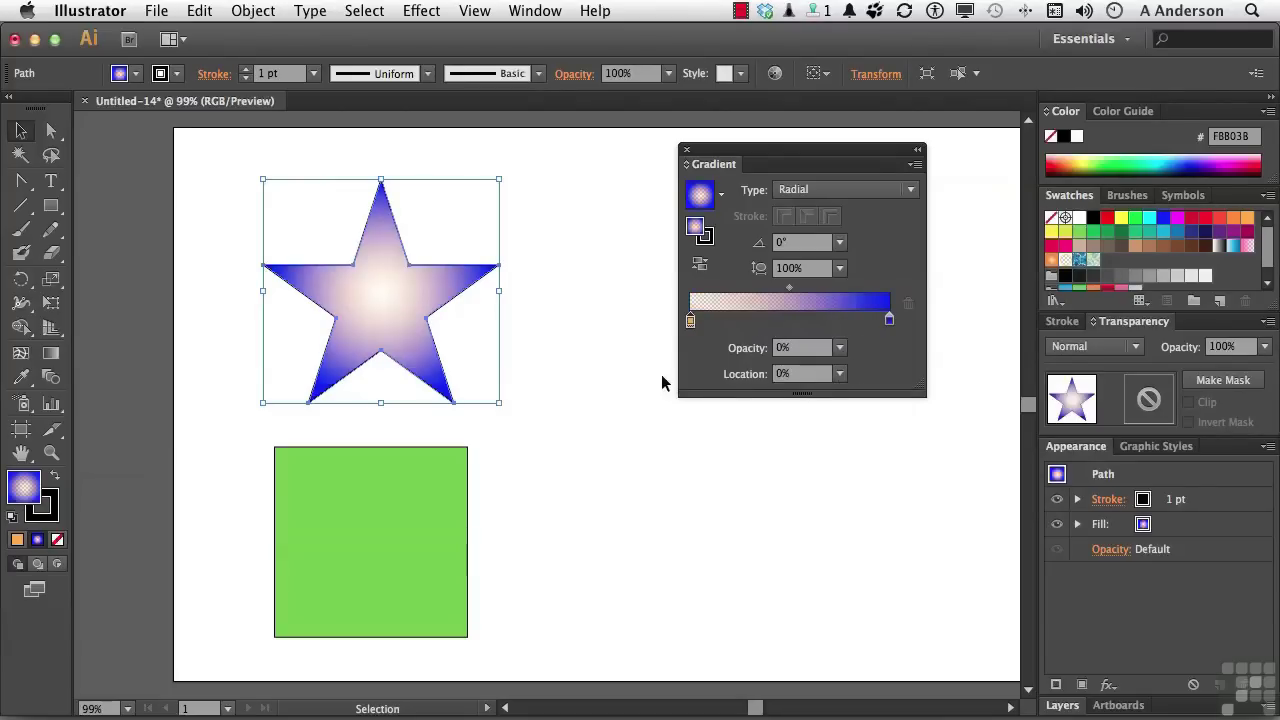
{"action": "left_click", "coordinate": [443, 343]}
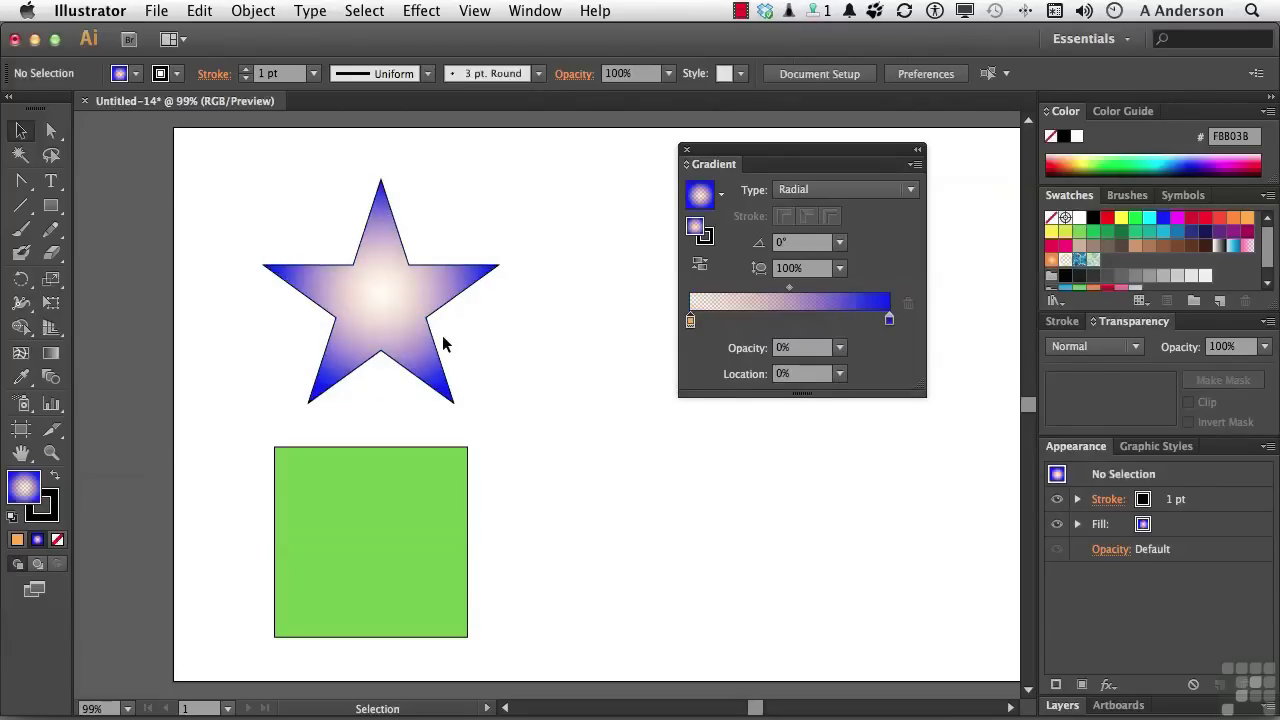
{"action": "left_click", "coordinate": [423, 325]}
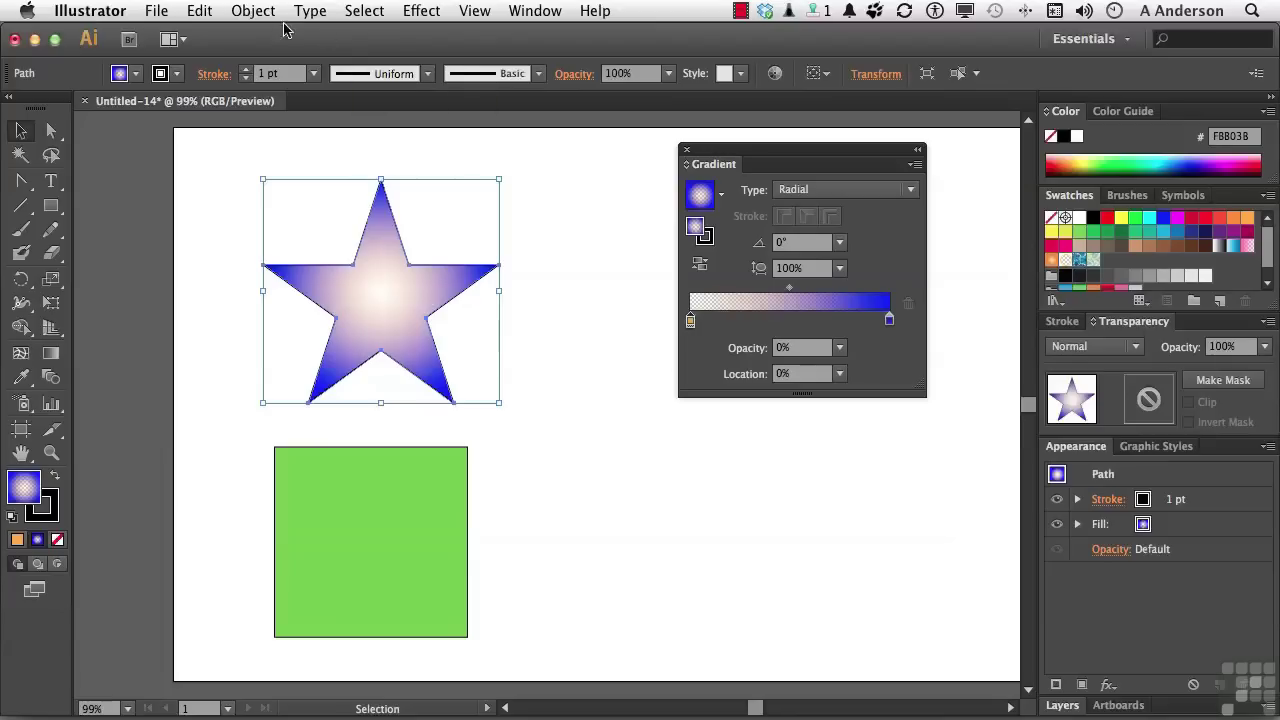
Bring the star to the front with Object > Arrange > Bring to Front
{"action": "left_click", "coordinate": [253, 12]}
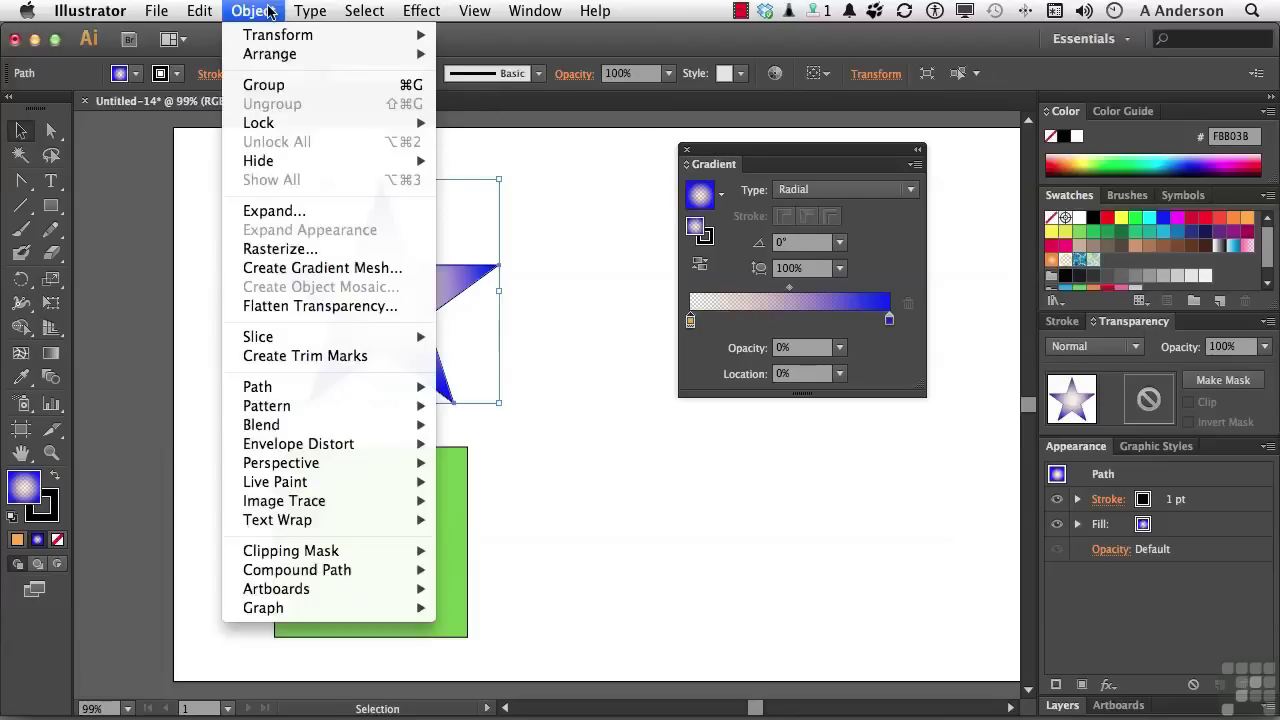
{"action": "mouse_move", "coordinate": [270, 58]}
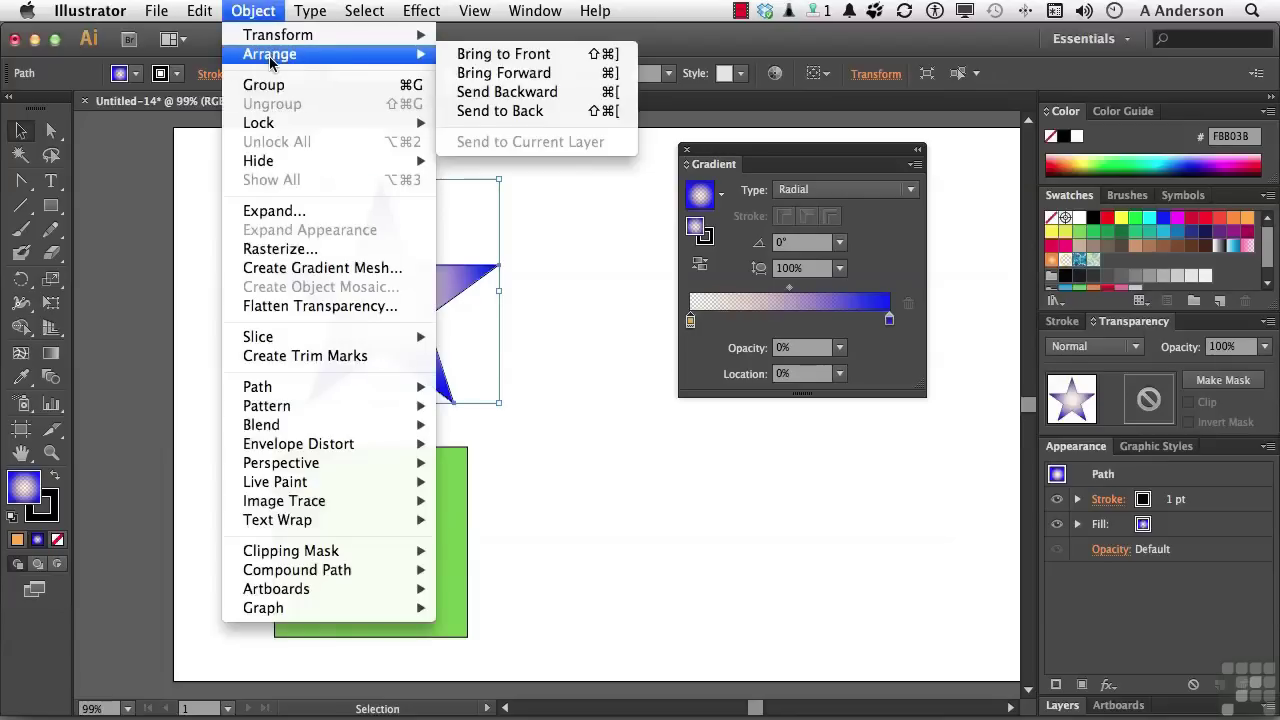
{"action": "left_click", "coordinate": [476, 58]}
Preview the star over the green square, then move it back to the top left
{"action": "left_click_drag", "start_coordinate": [423, 301], "coordinate": [419, 580]}
{"action": "left_click", "coordinate": [630, 592]}
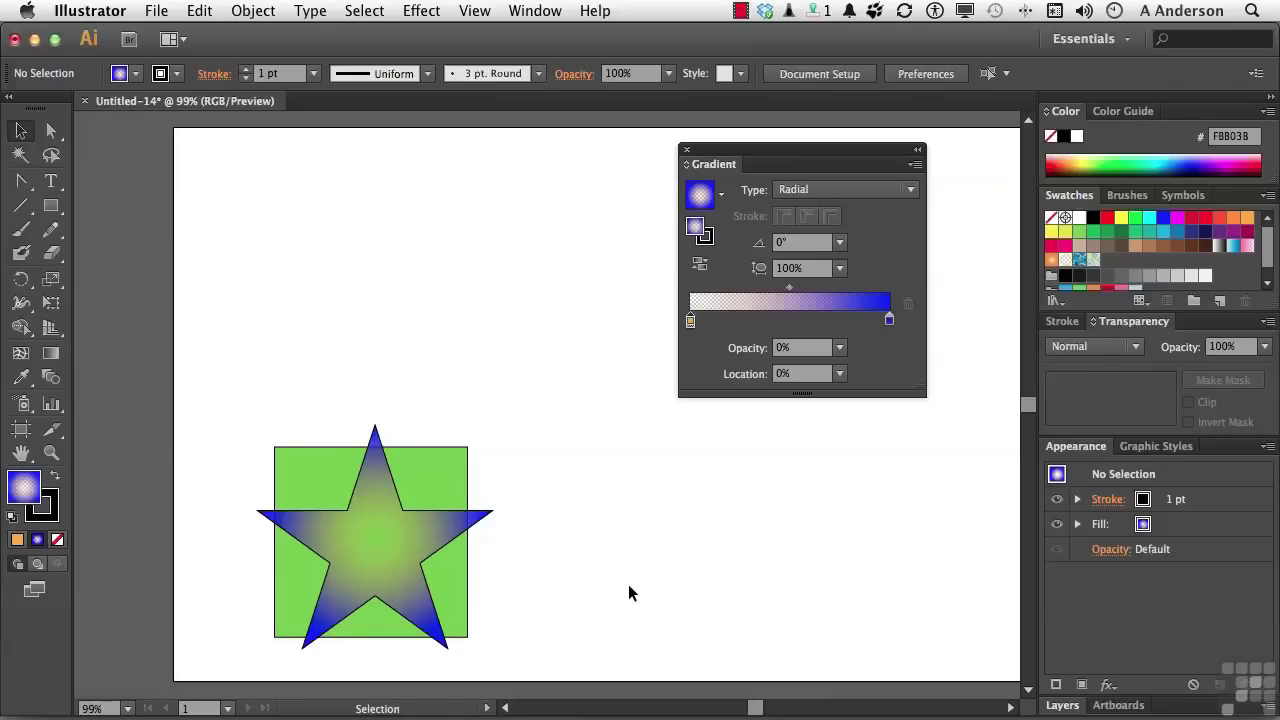
{"action": "left_click_drag", "start_coordinate": [396, 550], "coordinate": [403, 262]}
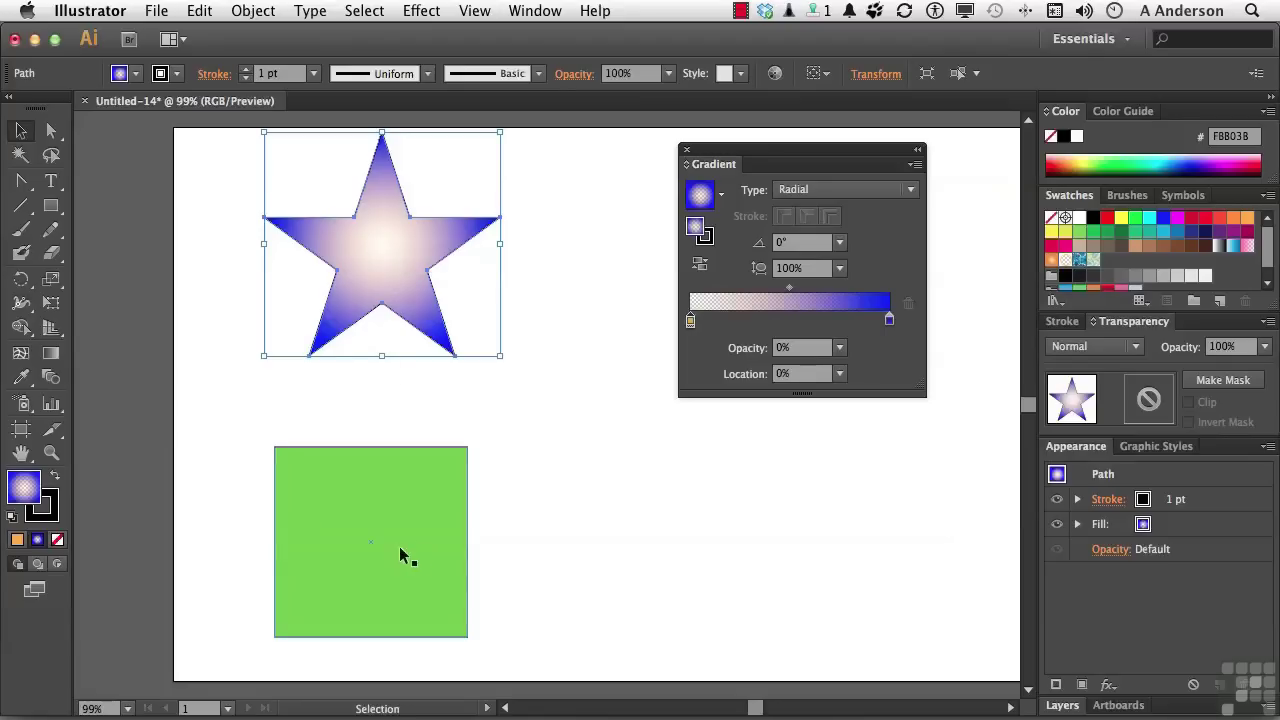
Move the square right, raise its stroke weight to 4 pt and set its fill to None
{"action": "left_click_drag", "start_coordinate": [422, 545], "coordinate": [573, 502]}
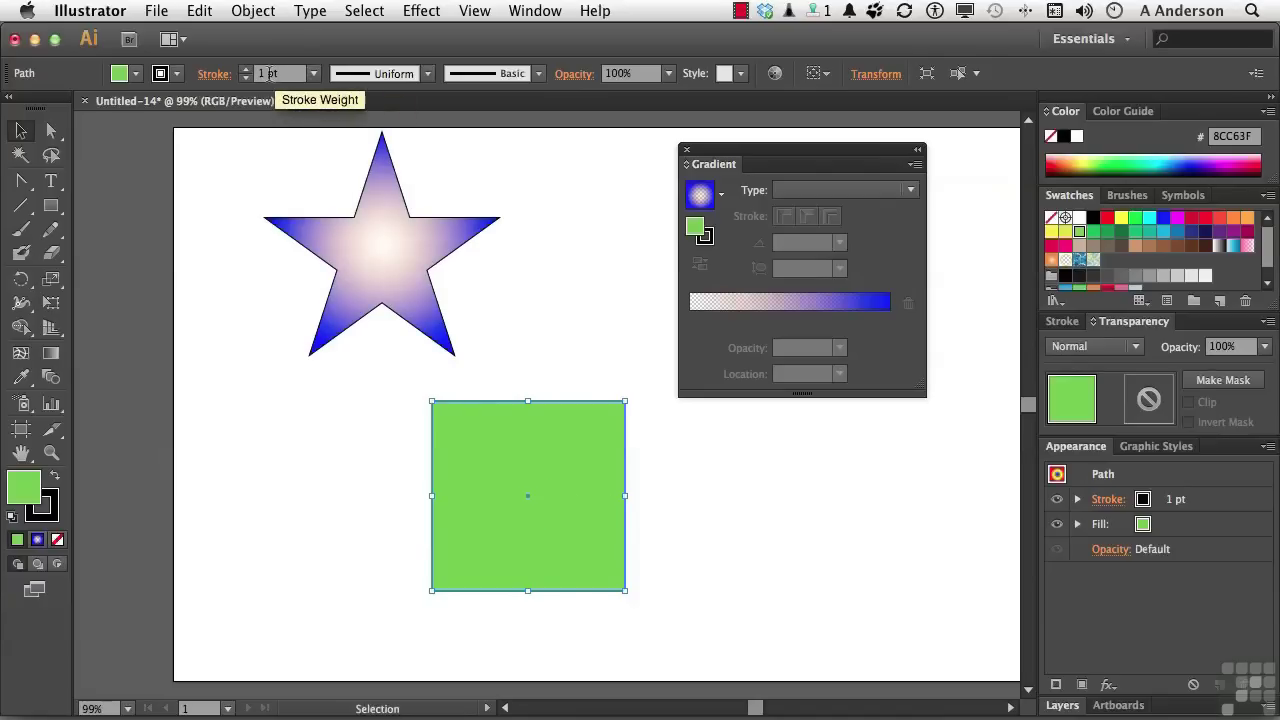
{"action": "left_click", "coordinate": [248, 70]}
{"action": "left_click", "coordinate": [247, 70]}
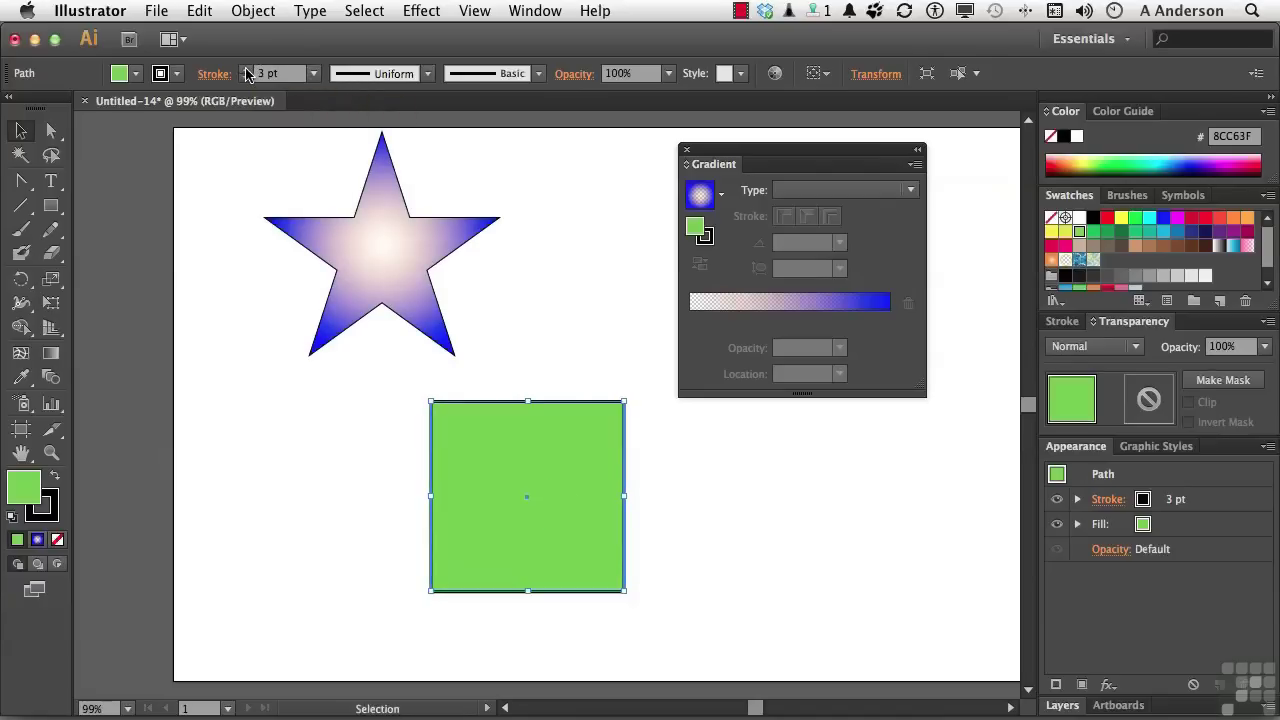
{"action": "left_click", "coordinate": [247, 70]}
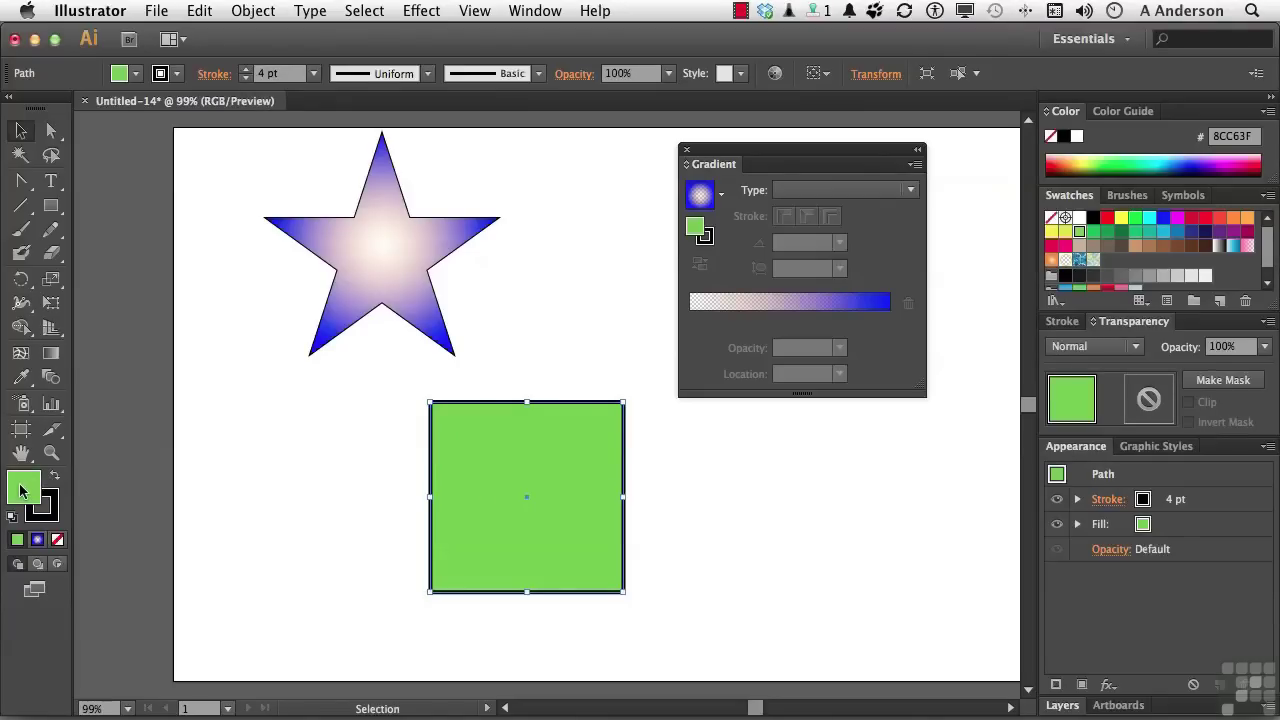
{"action": "left_click", "coordinate": [57, 541]}
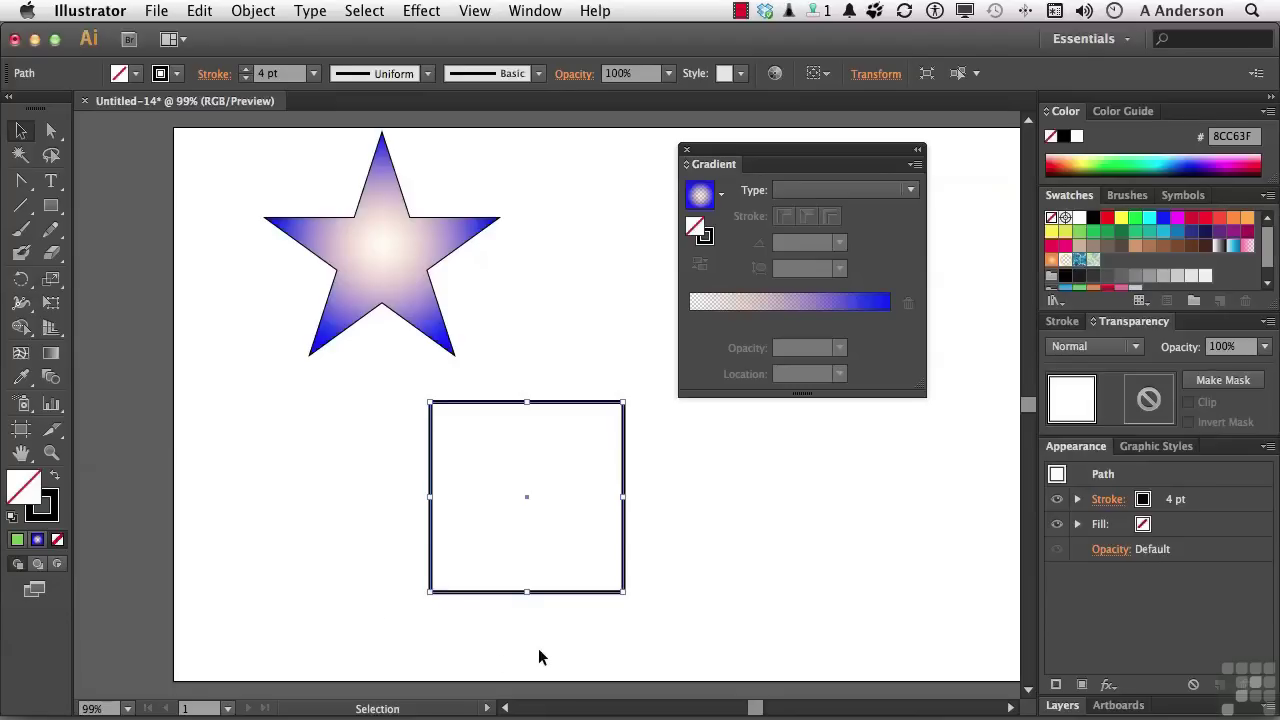
{"action": "left_click", "coordinate": [46, 521]}
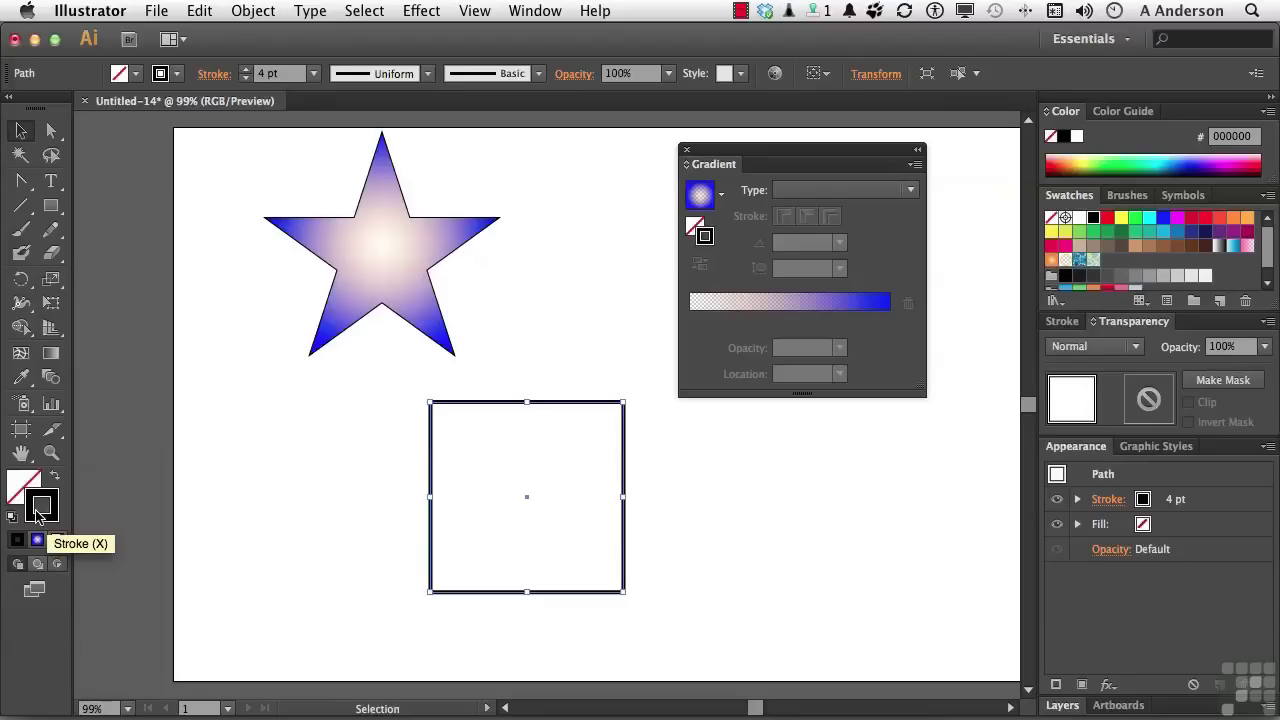
Apply a linear gradient to the square's stroke at a -90° angle
{"action": "left_click", "coordinate": [857, 190]}
{"action": "left_click", "coordinate": [848, 210]}
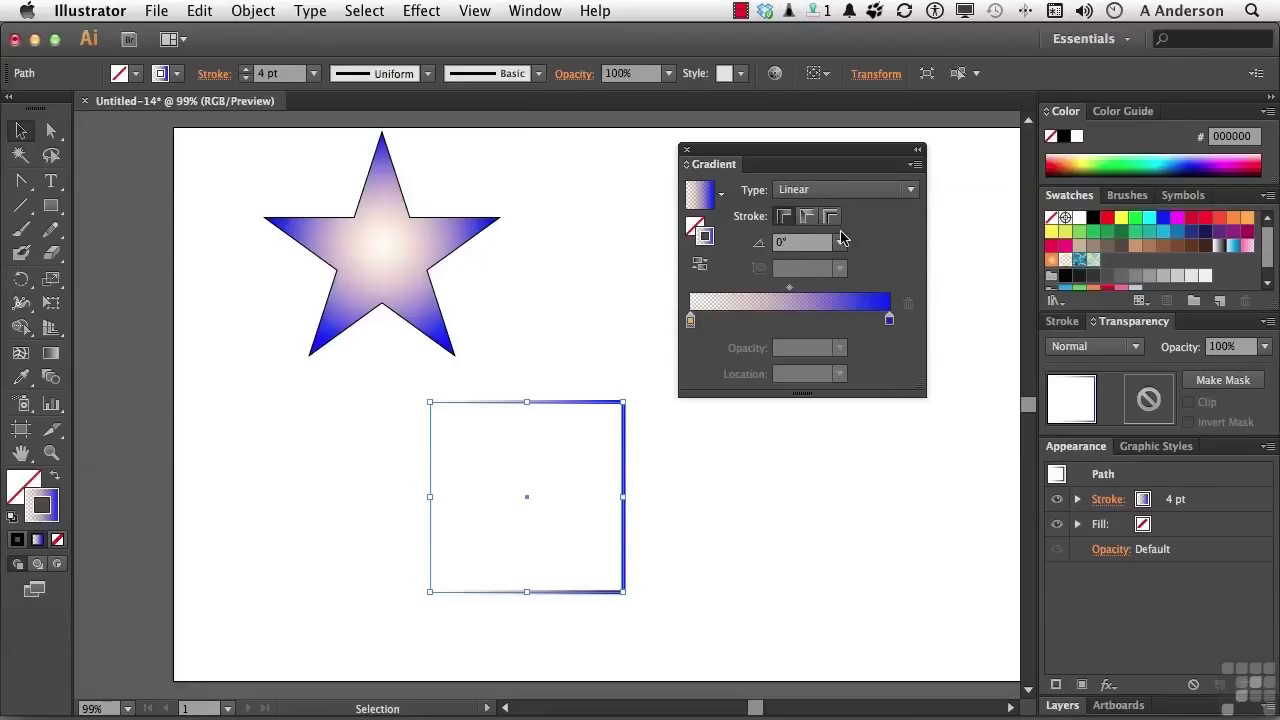
{"action": "left_click", "coordinate": [840, 243]}
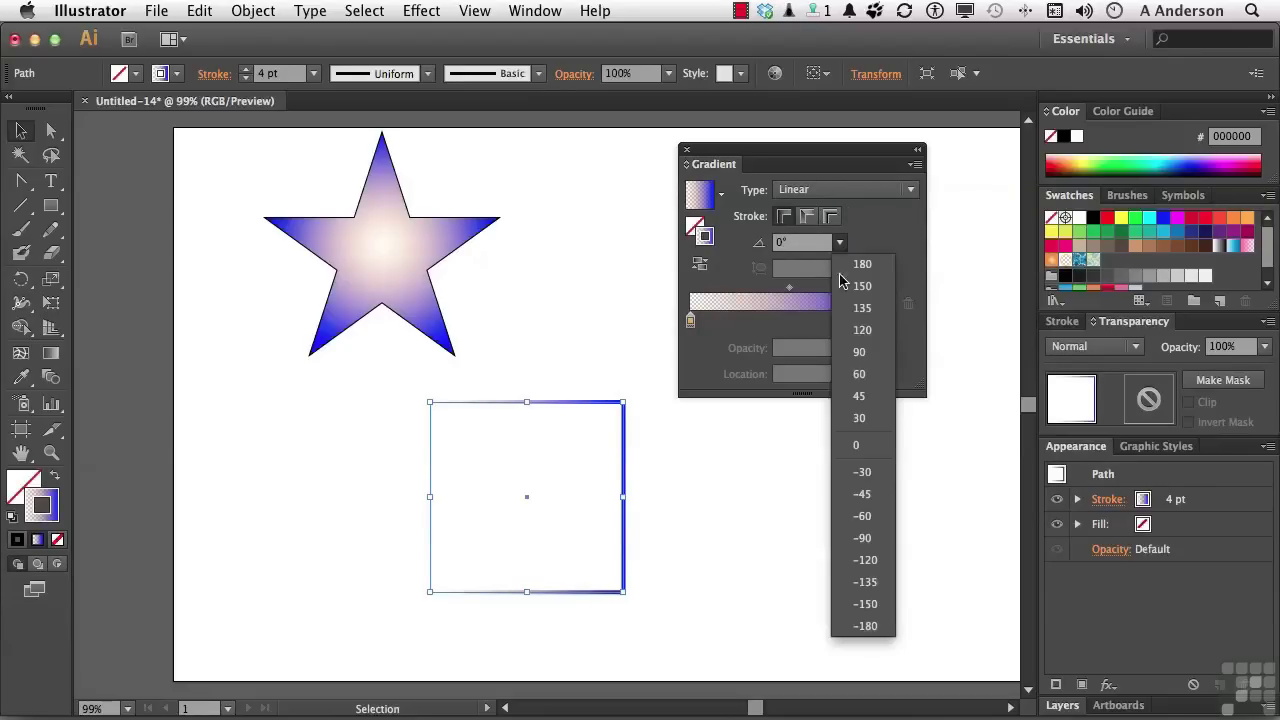
{"action": "left_click", "coordinate": [860, 538]}
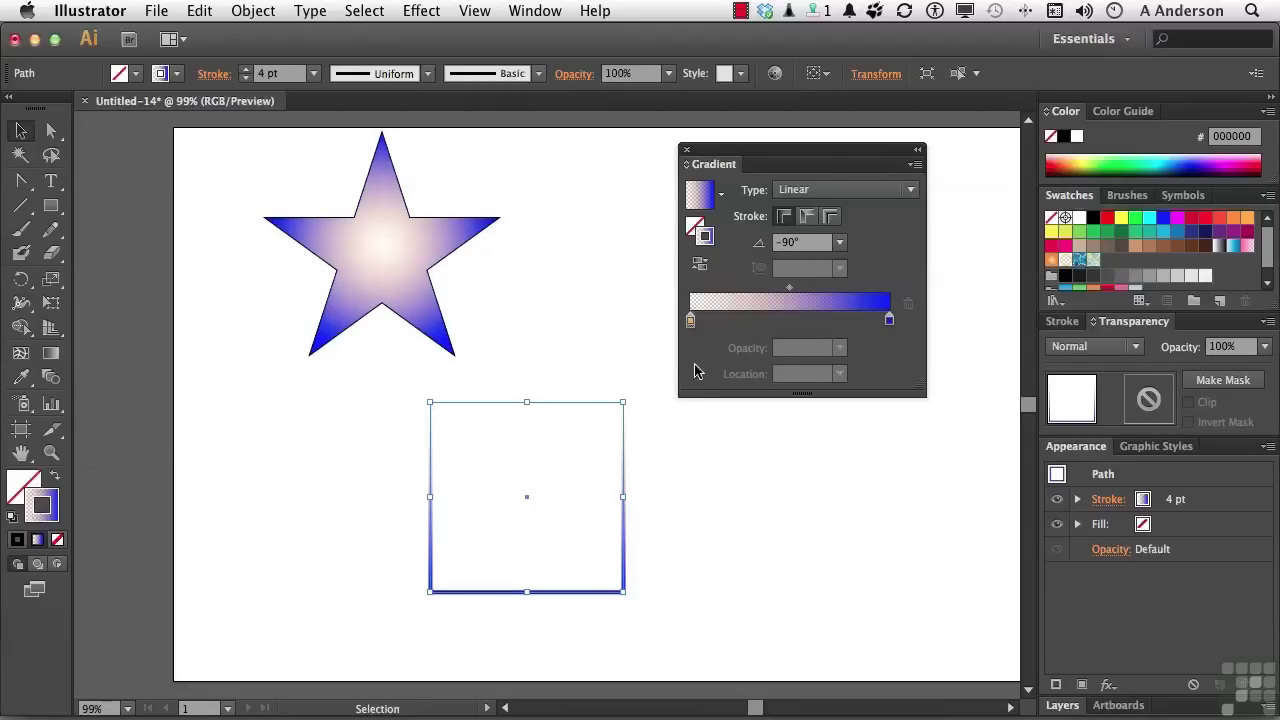
Move the transparent stop to 25.61% and save the stroke gradient as New Gradient Swatch 2
{"action": "left_click_drag", "start_coordinate": [690, 320], "coordinate": [742, 328]}
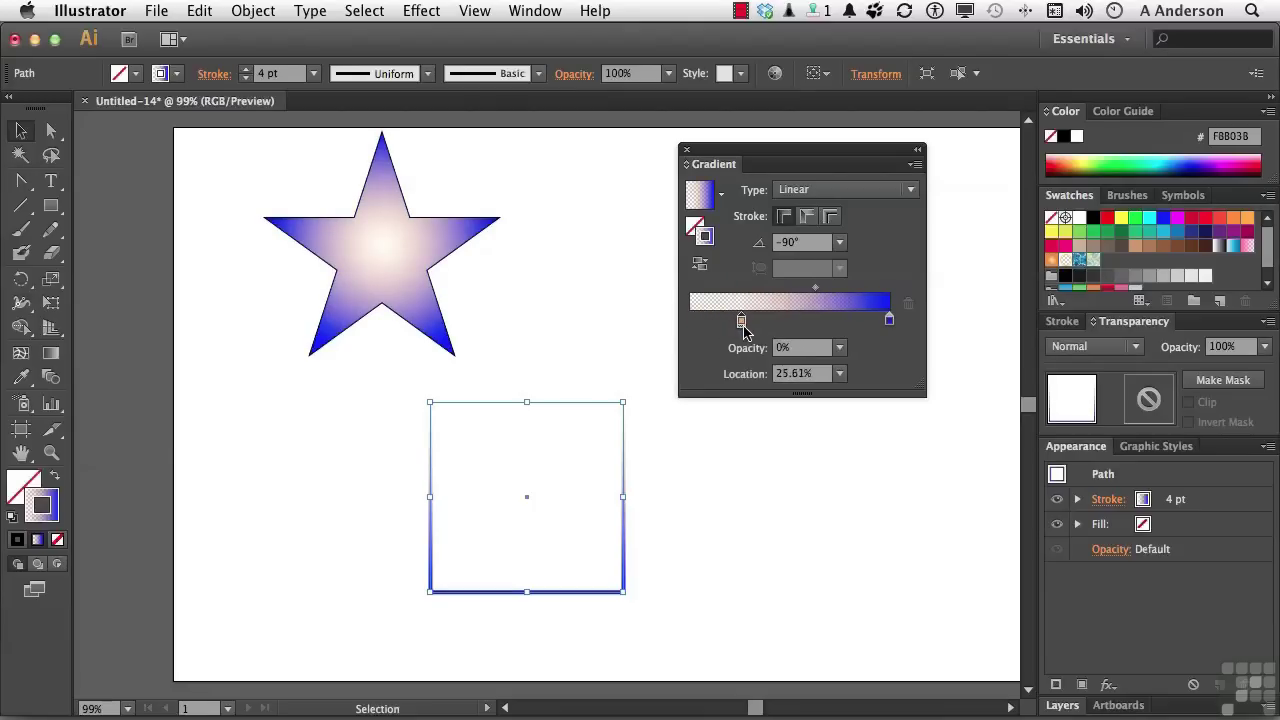
{"action": "left_click", "coordinate": [722, 556]}
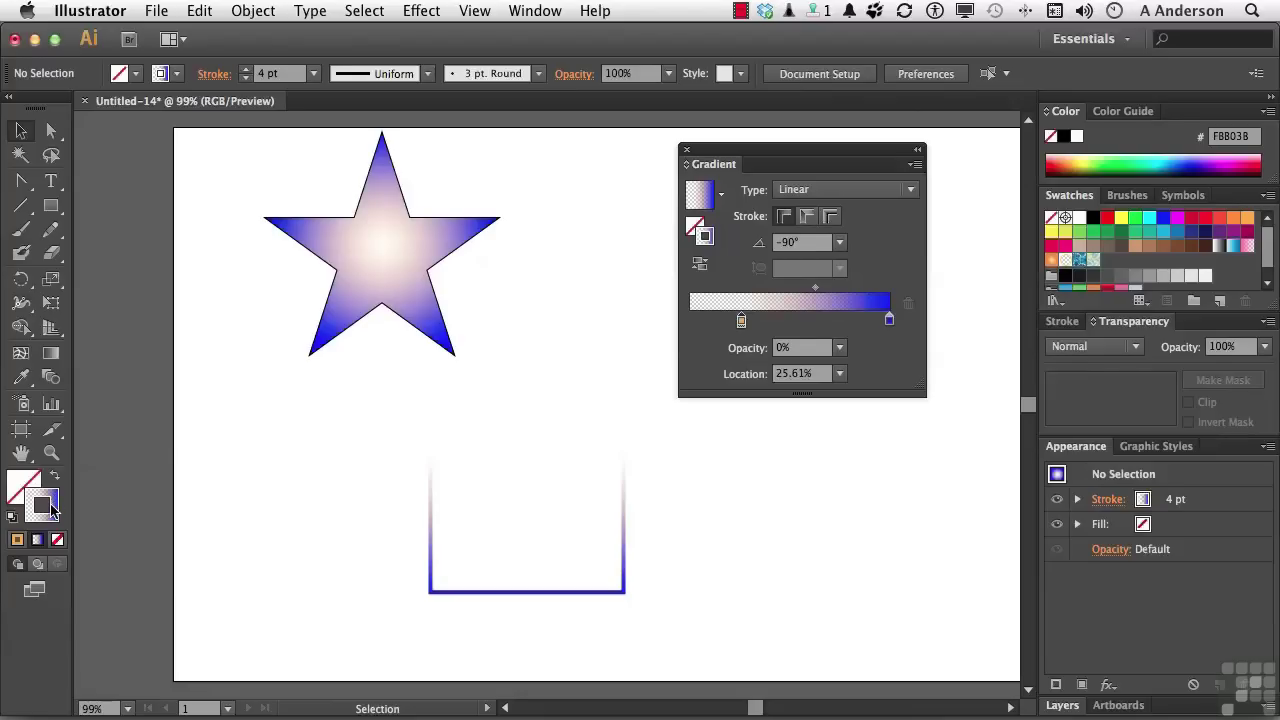
{"action": "mouse_move", "coordinate": [46, 508]}
{"action": "left_mouse_down"}
{"action": "mouse_move", "coordinate": [517, 463]}
{"action": "mouse_move", "coordinate": [1094, 343]}
{"action": "mouse_move", "coordinate": [1178, 282]}
{"action": "mouse_move", "coordinate": [1140, 259]}
{"action": "left_mouse_up"}
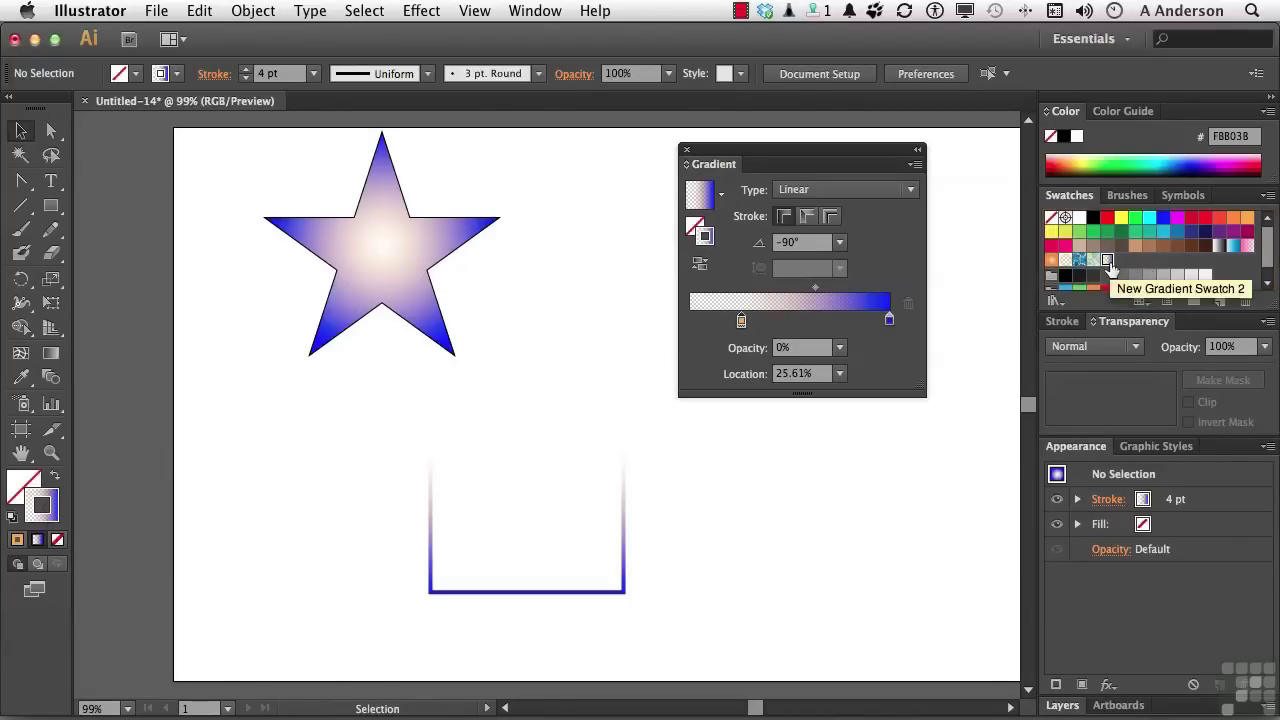